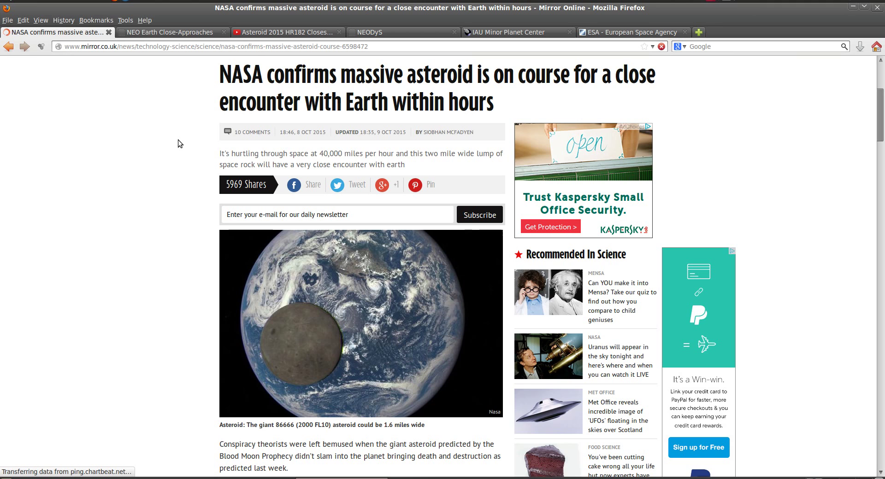
Step: Switch to the NASA NEO Earth Close-Approaches table listing 16 approaches within 0.2 AU
left_click(178, 35)
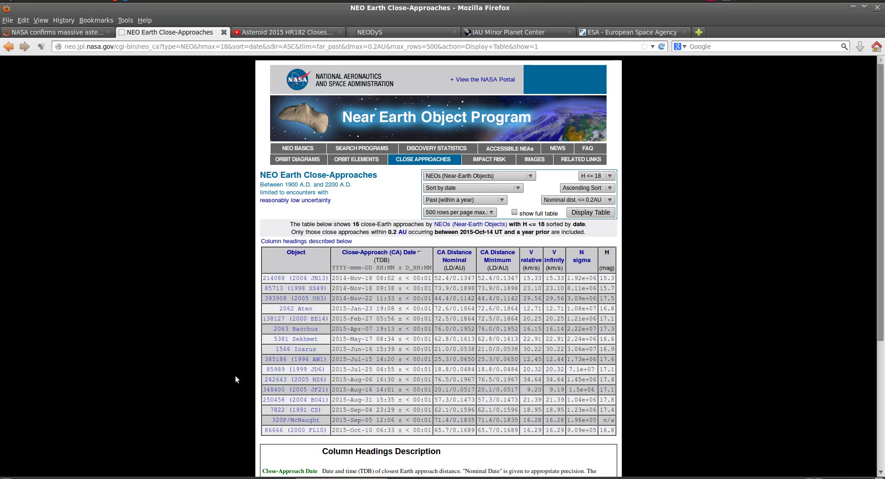
Step: Highlight the 65.7 and 52.4 distances in the table, then switch to the 2015 HR182 video
left_click_drag(434, 430, 453, 430)
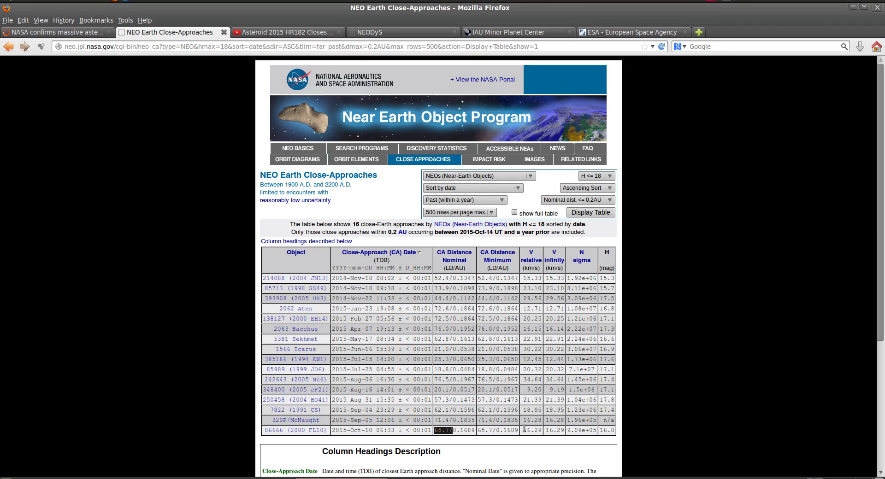
left_click_drag(450, 278, 435, 278)
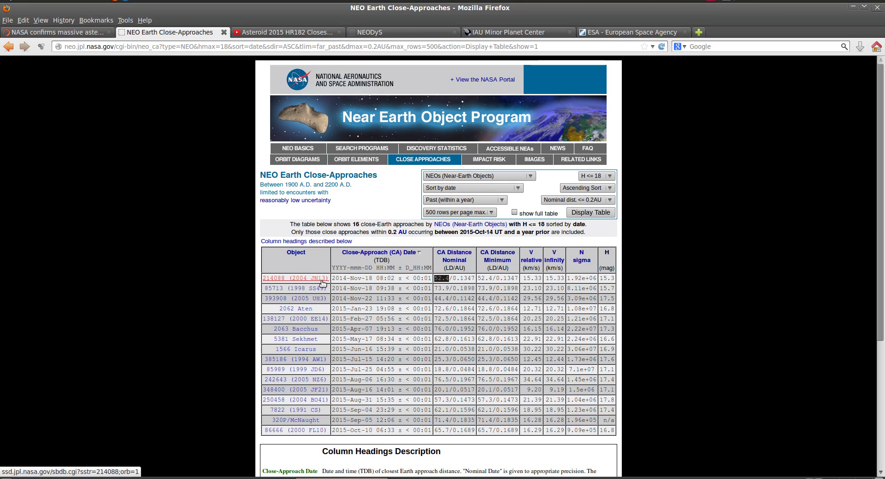
left_click(338, 280)
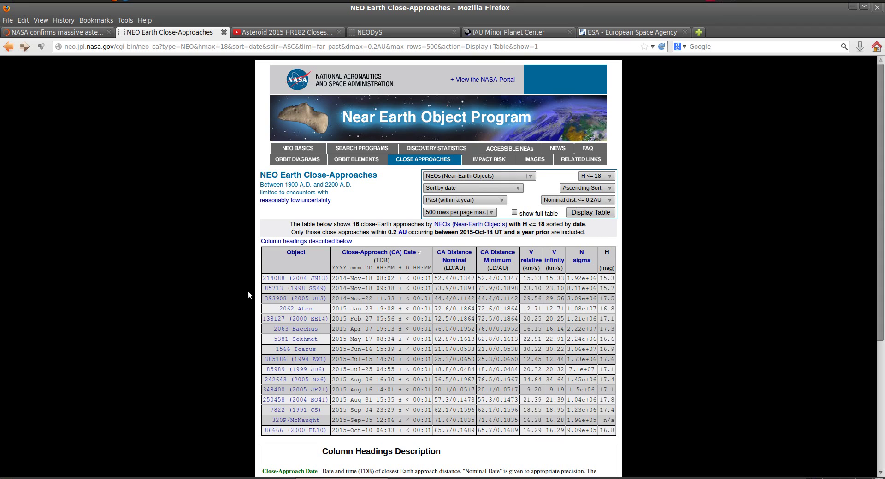
left_click(277, 35)
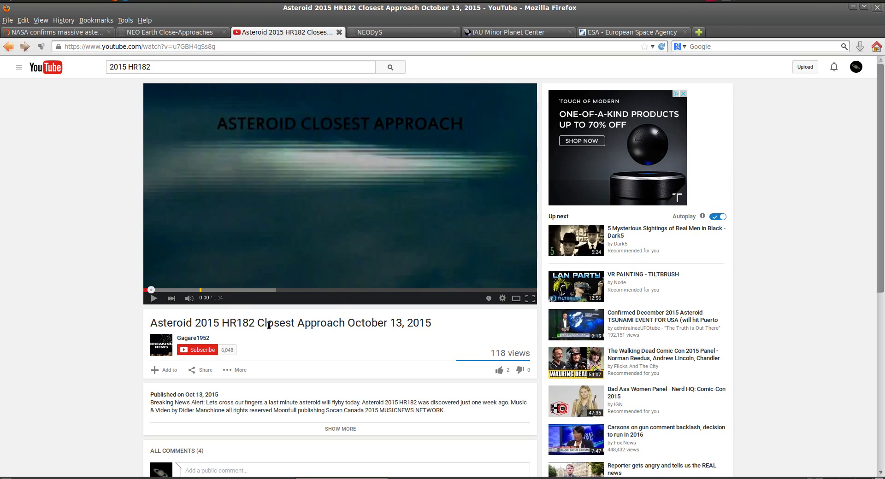
Step: Highlight the video title and its date, then move to the NEODyS-2 impactor table for 2015HR182
left_click_drag(258, 325, 332, 325)
left_click_drag(388, 324, 401, 324)
left_click(401, 324)
left_click(401, 32)
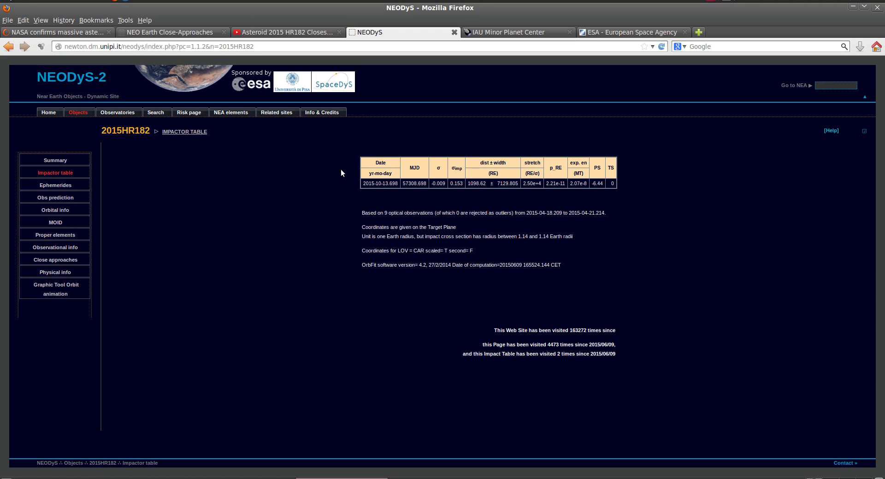
Step: Show the Minor Planet Center page with 2015 HR182's orbit and April 18–21, 2015 observations
left_click(526, 34)
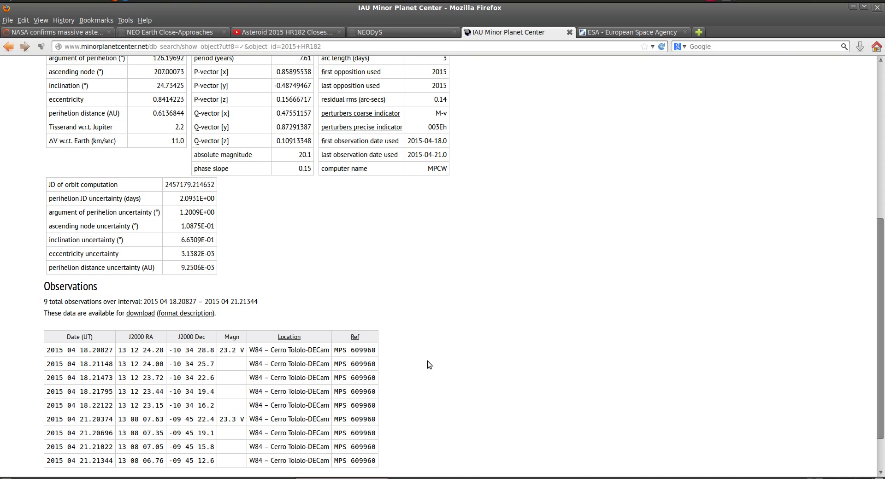
Step: Bring the ORSA plotting tool and then the 2015HR182 OpenGL orbit viewer forward from the taskbar
left_click(526, 478)
left_click(617, 478)
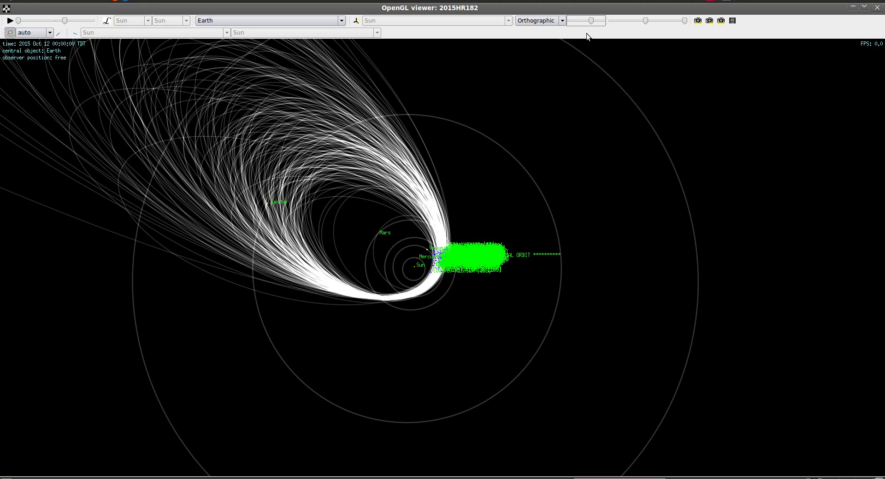
Step: Zoom far into the 2015HR182 clone cluster and tilt the view flatter, then steeper
left_click_drag(590, 22, 588, 21)
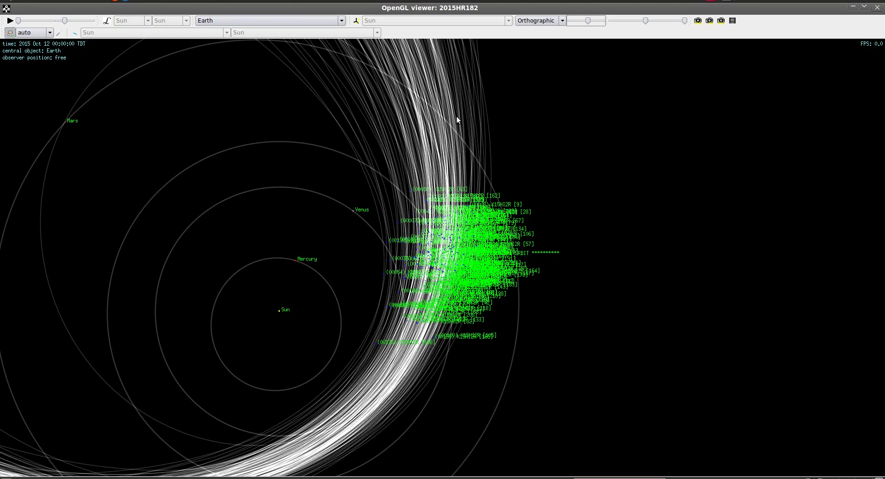
left_click_drag(587, 22, 584, 22)
left_click_drag(496, 434, 270, 183)
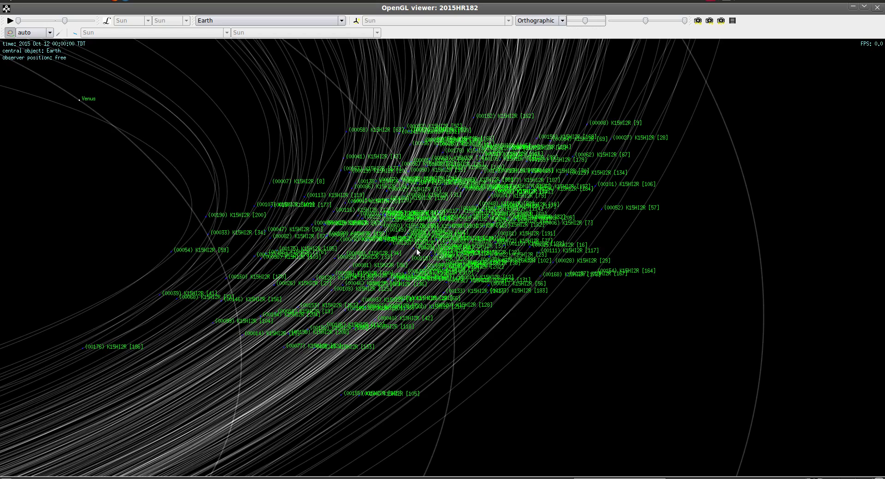
left_click_drag(519, 336, 558, 349)
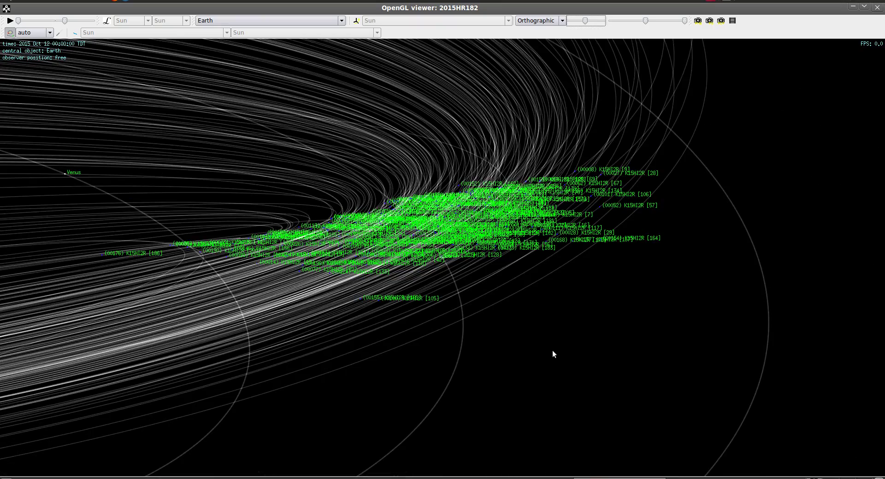
left_click_drag(483, 296, 544, 368)
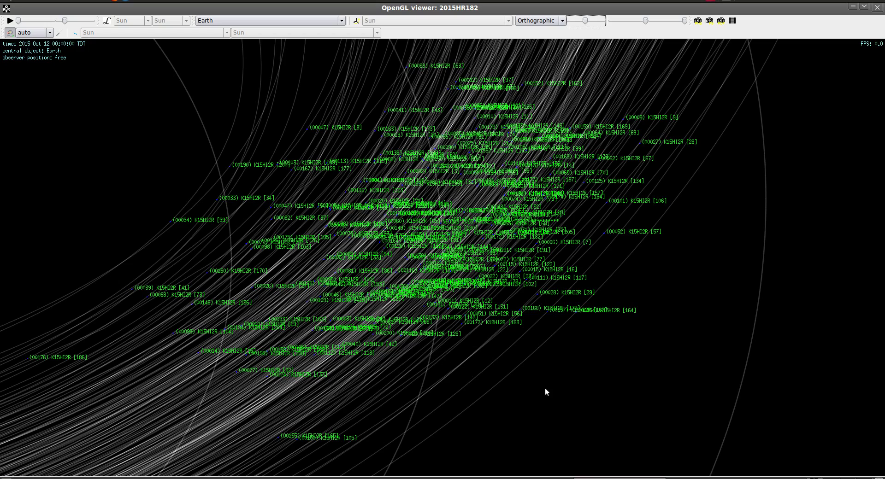
Step: Rotate the clone swarm through several angles and push the second toolbar slider to its right end
left_click_drag(558, 392, 303, 317)
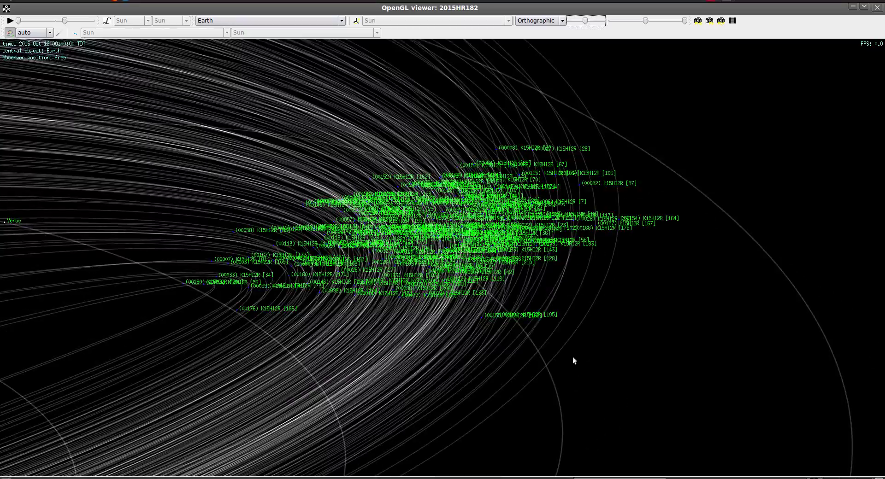
left_click_drag(571, 355, 448, 177)
left_click_drag(590, 355, 346, 152)
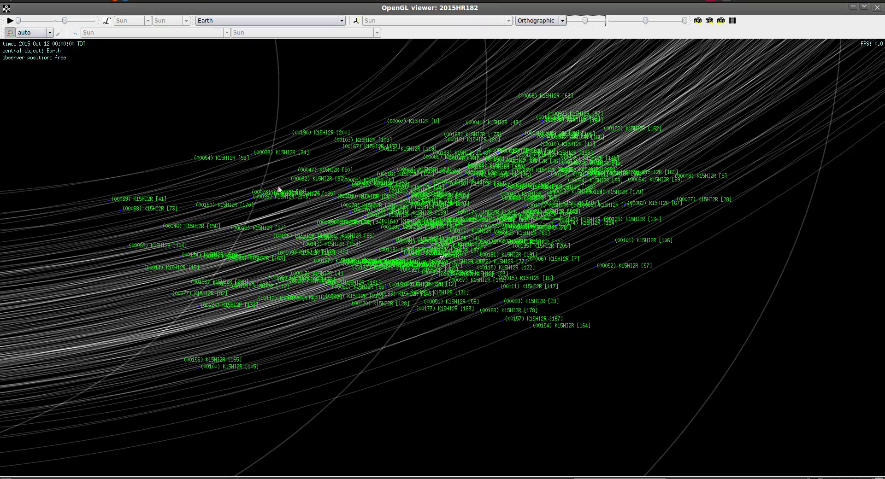
left_click_drag(614, 381, 506, 237)
left_click_drag(608, 298, 538, 402)
left_click_drag(66, 21, 106, 24)
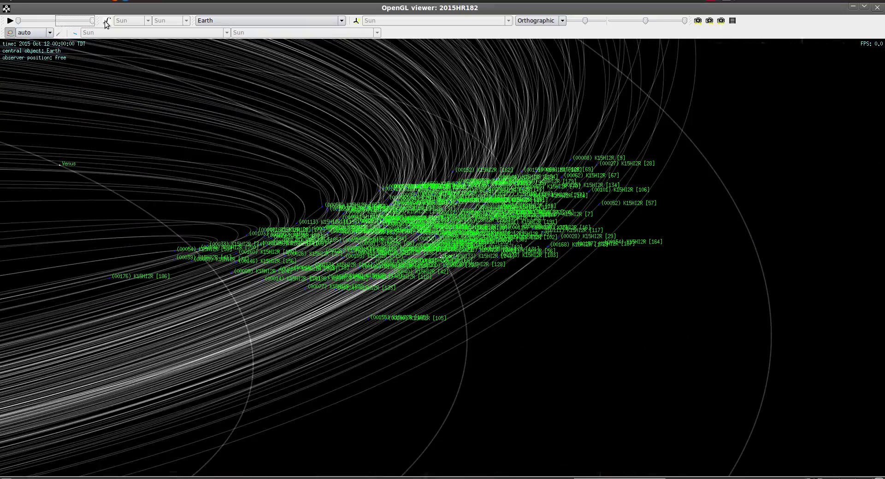
Step: Start the animation running forward and rotate and zoom the view around Earth
left_click(11, 21)
mouse_move(552, 372)
left_mouse_down()
mouse_move(555, 328)
mouse_move(371, 327)
mouse_move(505, 289)
mouse_move(434, 260)
mouse_move(463, 312)
mouse_move(462, 219)
mouse_move(510, 250)
mouse_move(430, 284)
mouse_move(369, 328)
mouse_move(527, 258)
left_mouse_up()
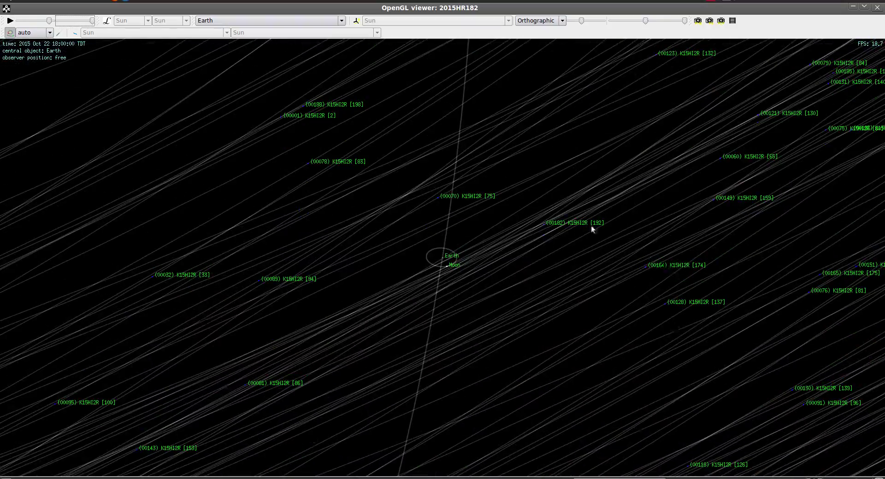
left_click_drag(555, 214, 508, 342)
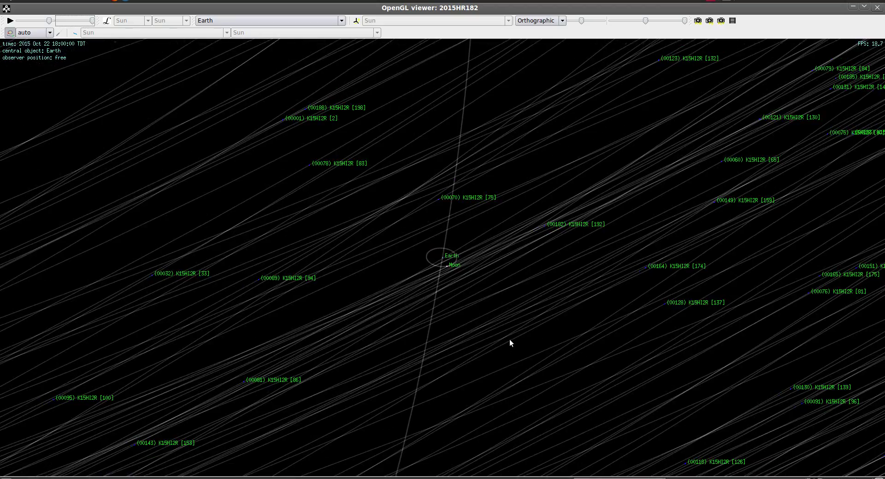
left_click_drag(510, 341, 557, 381)
scroll(539, 375, "down", 5)
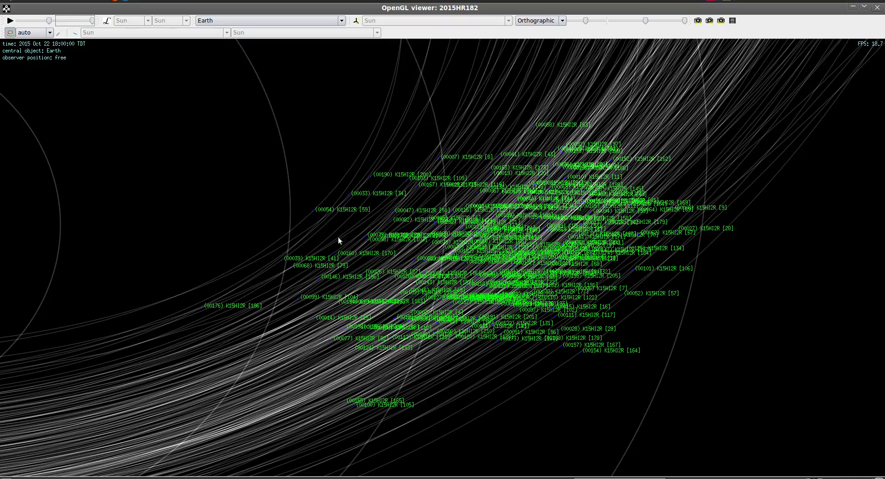
scroll(451, 295, "up", 5)
left_click_drag(451, 295, 470, 428)
scroll(470, 428, "down", 2)
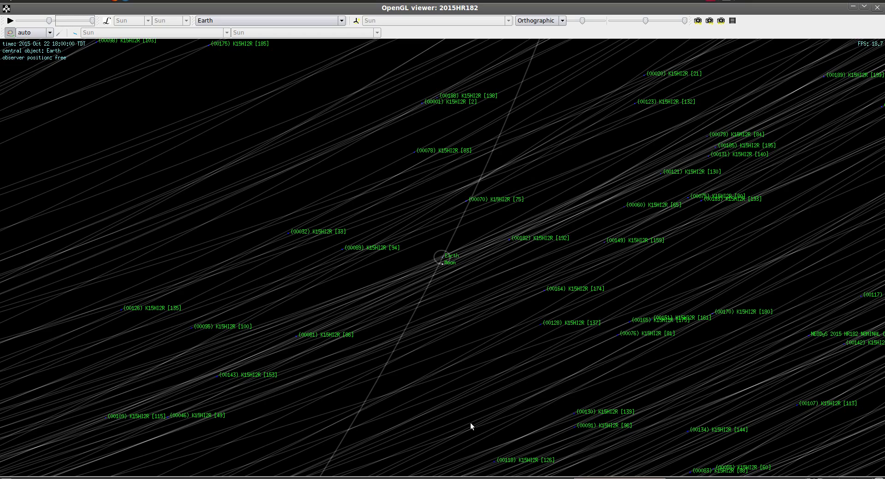
scroll(470, 422, "up", 3)
Step: Tilt the view so Earth's ring flattens and the clone tracks run near-vertical
left_click_drag(492, 416, 572, 291)
left_click_drag(486, 331, 578, 421)
scroll(528, 399, "up", 4)
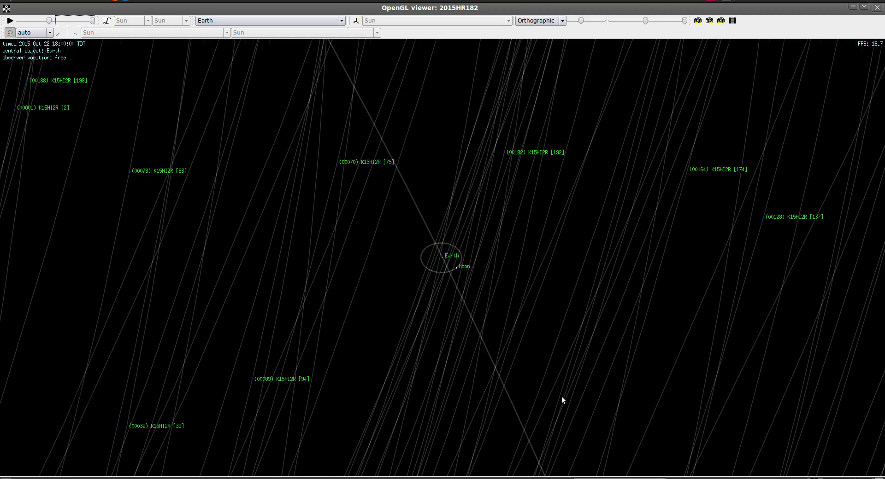
scroll(562, 396, "down", 5)
scroll(564, 395, "down", 2)
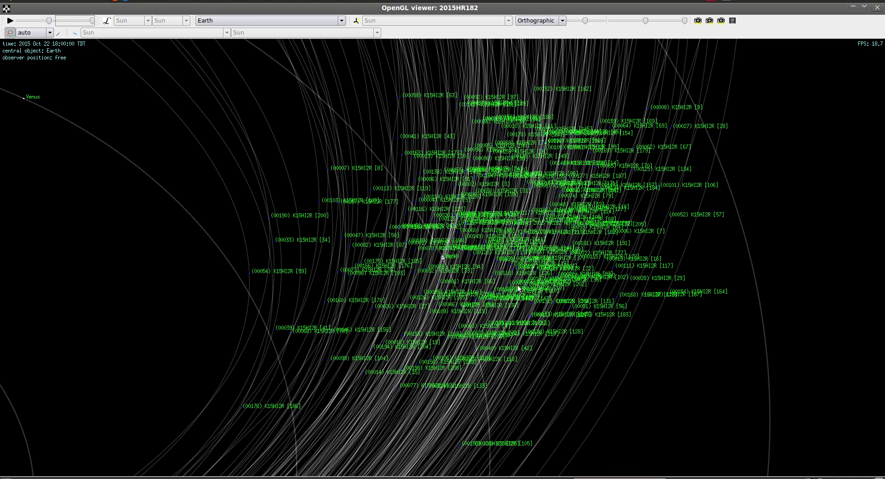
scroll(499, 282, "down", 1)
scroll(498, 283, "up", 5)
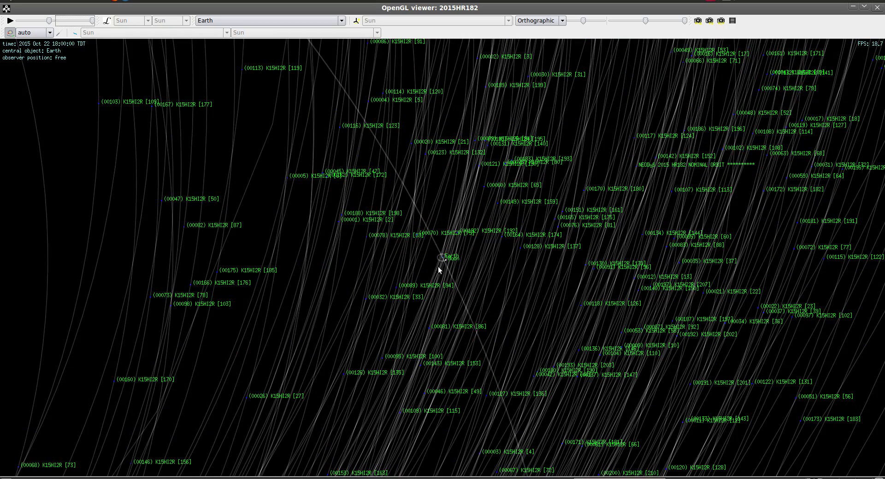
Step: Rotate until the Oct 22 clones bunch into an edge-on curved band around Earth
mouse_move(482, 298)
left_mouse_down()
mouse_move(507, 313)
mouse_move(470, 289)
mouse_move(490, 316)
left_mouse_up()
scroll(499, 306, "up", 3)
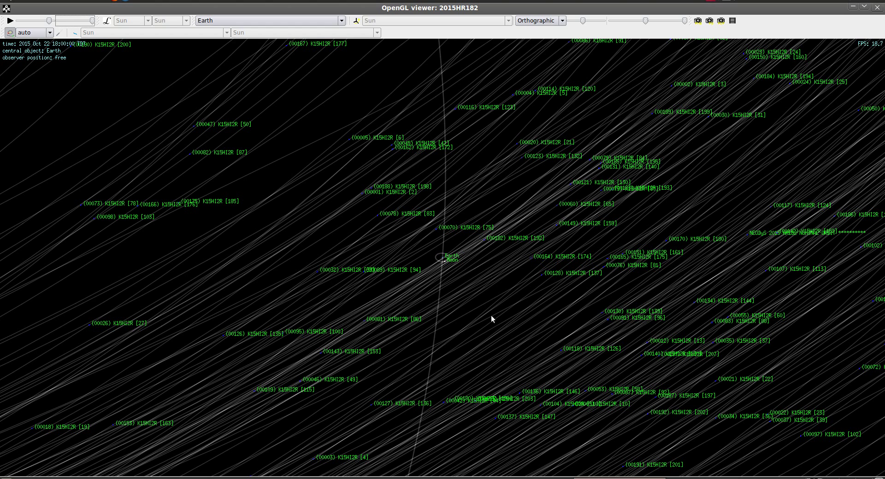
scroll(491, 314, "up", 3)
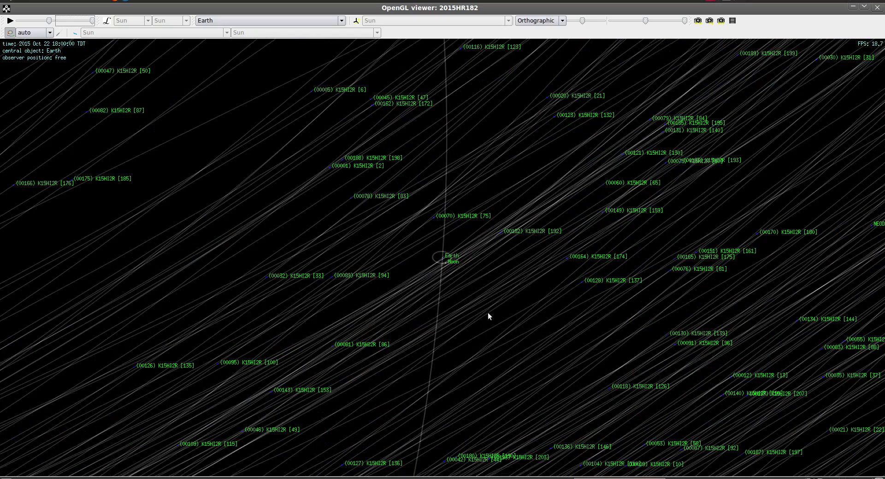
left_click_drag(516, 351, 474, 309)
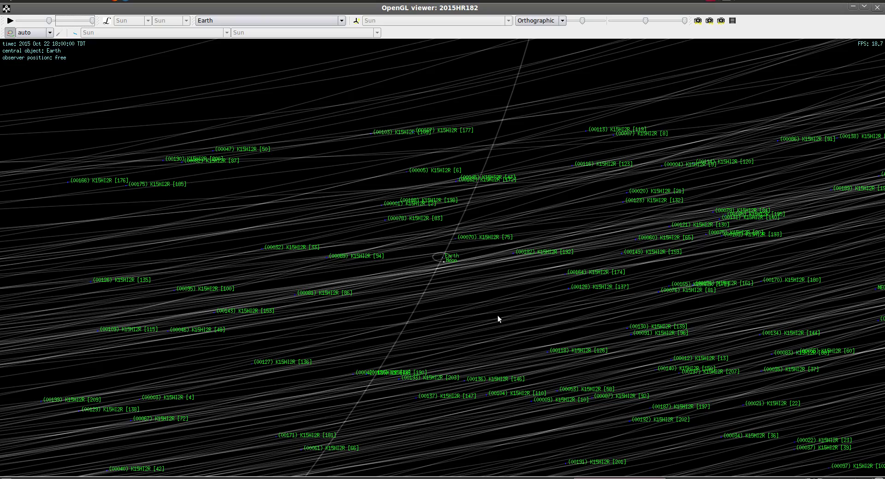
left_click_drag(489, 305, 529, 333)
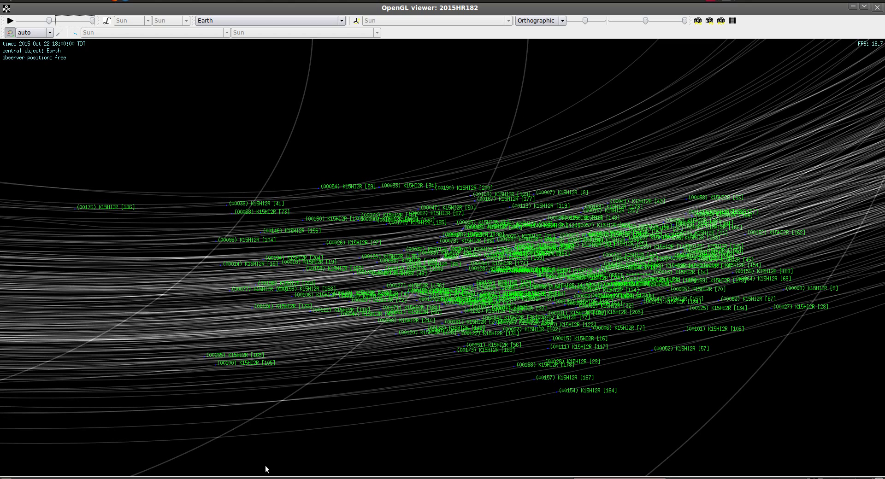
Step: Return to the NEODyS impactor table in Firefox and highlight the 2015-10-13.698 impact date
left_click(352, 478)
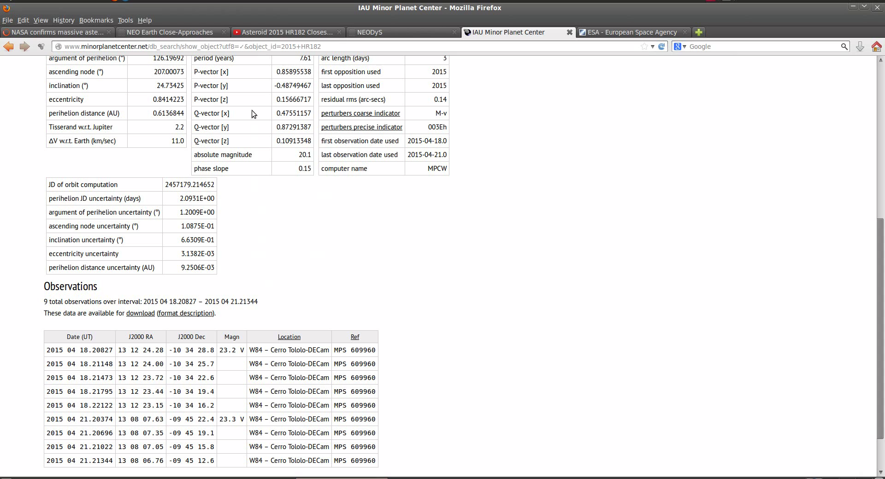
left_click(190, 32)
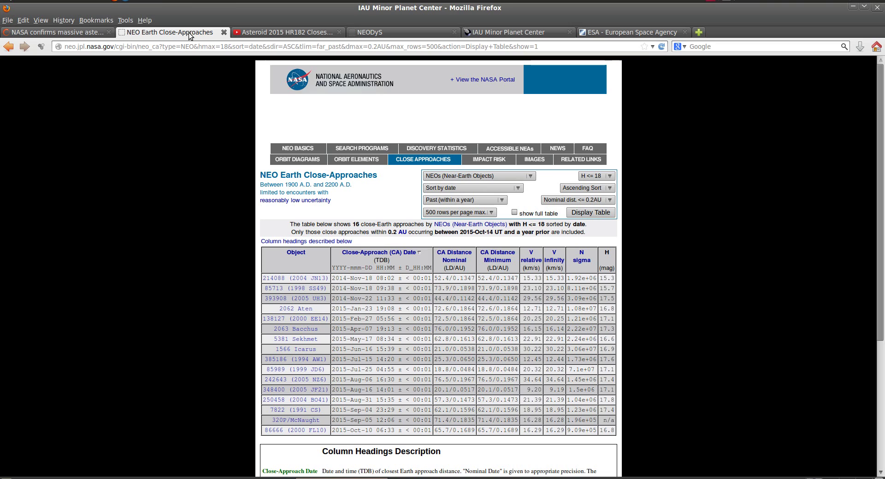
left_click(371, 35)
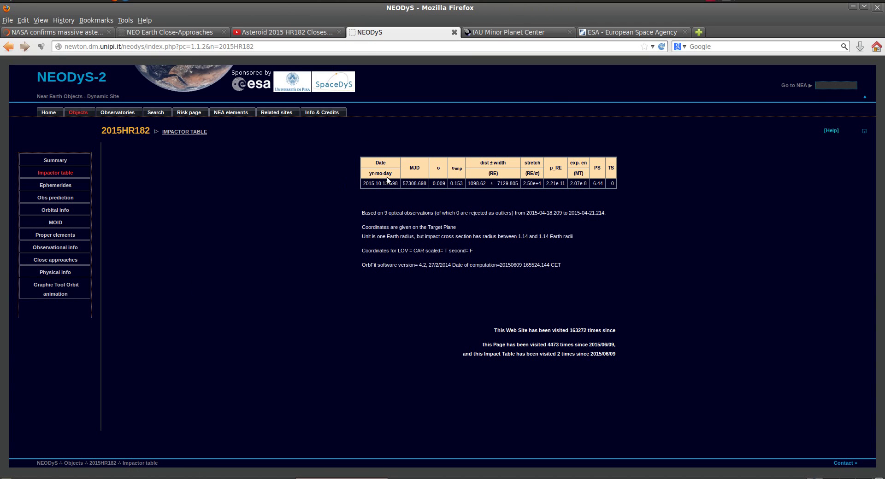
left_click_drag(386, 183, 395, 182)
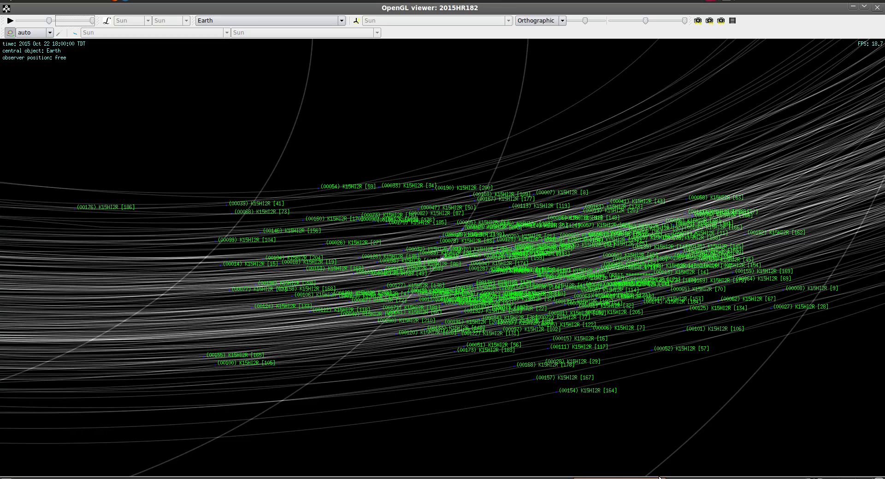
Step: Zoom out and tilt to look down on the clone swarm among the inner planets' orbits
scroll(460, 372, "down", 5)
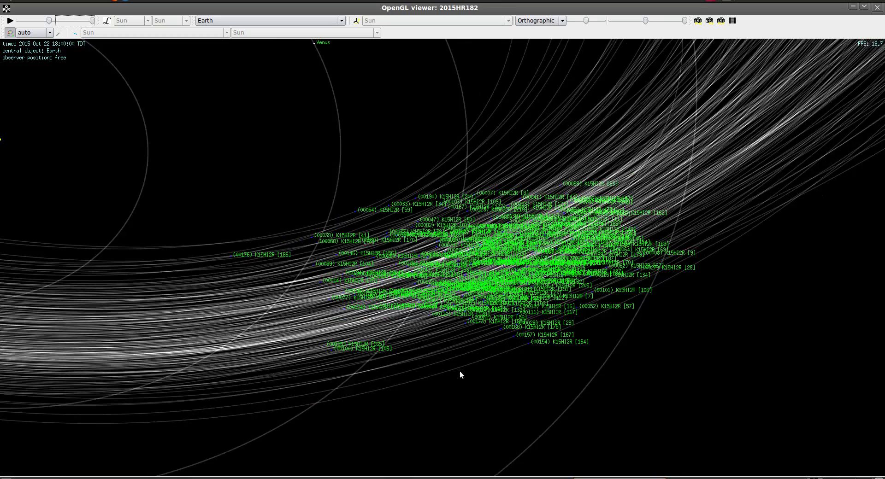
left_click_drag(455, 360, 534, 263)
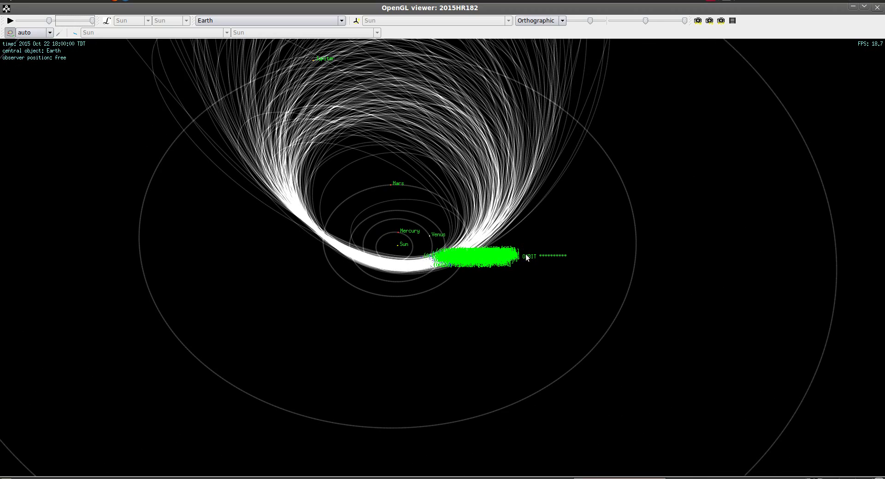
scroll(477, 257, "up", 5)
Step: Zoom in on the clone cloud, rotate it, and bring up the Oct 12–24 distance plot
scroll(474, 258, "up", 8)
scroll(470, 258, "up", 8)
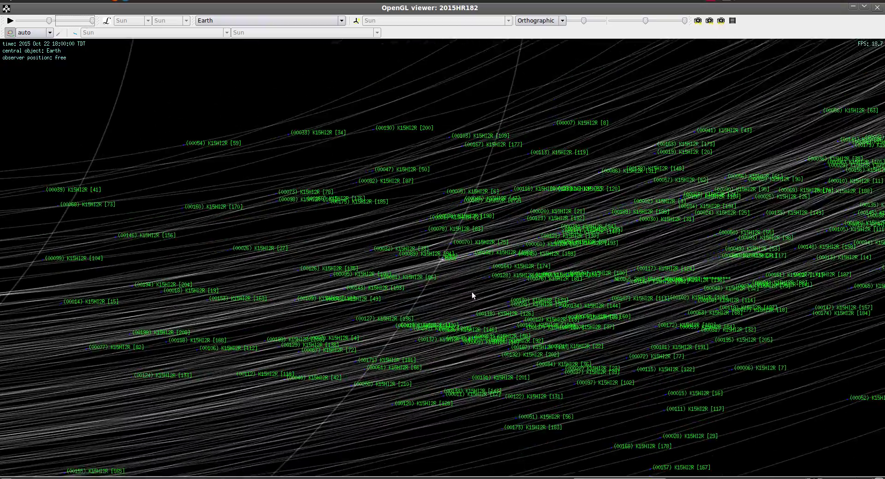
scroll(472, 289, "down", 6)
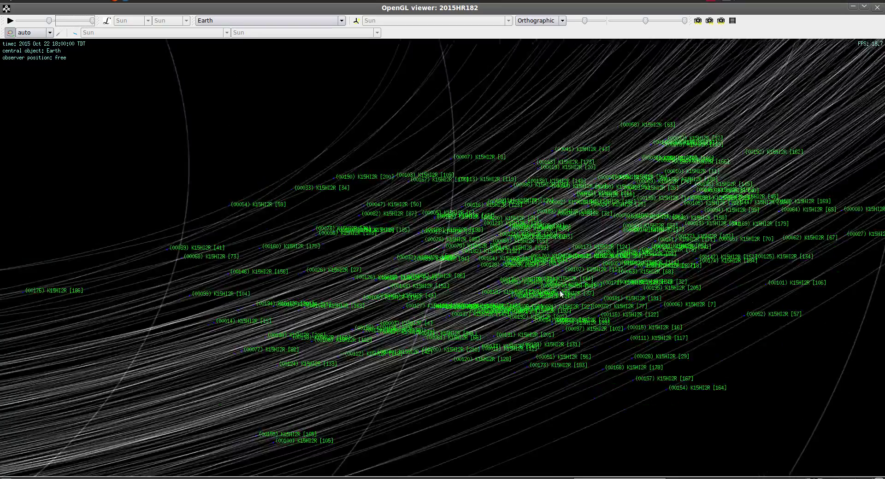
left_click_drag(560, 293, 575, 225)
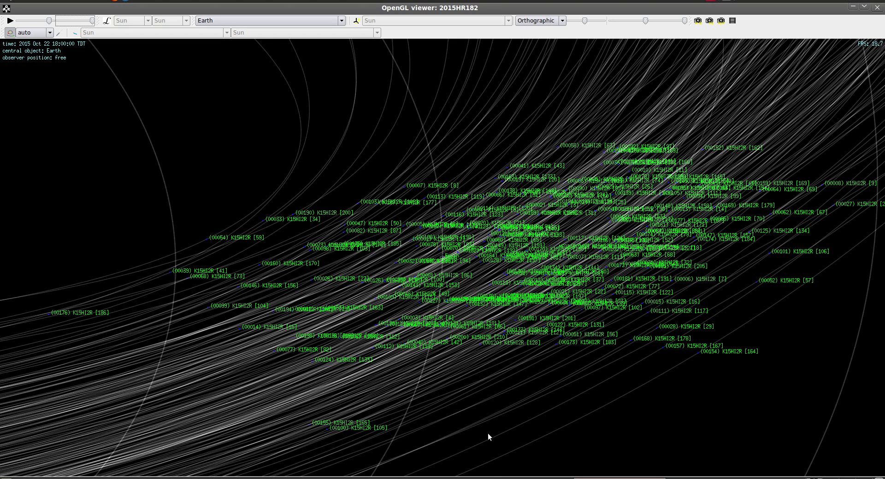
left_click(497, 477)
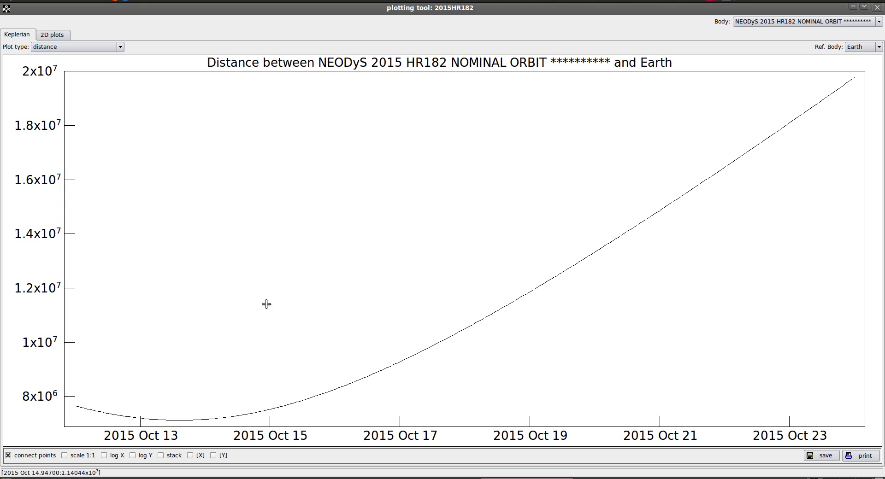
Step: Zoom the distance plot into its Oct 13 minimum, reset to full range, and return to the viewer
left_click_drag(158, 408, 201, 434)
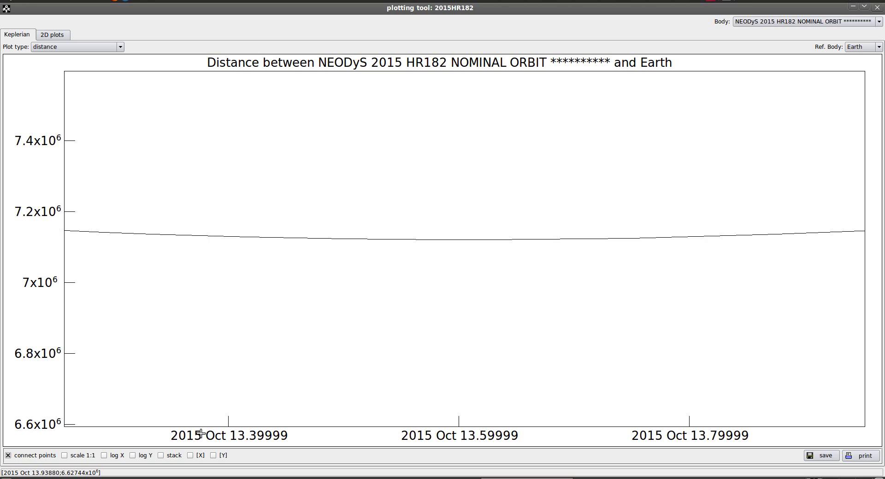
double_click(455, 273)
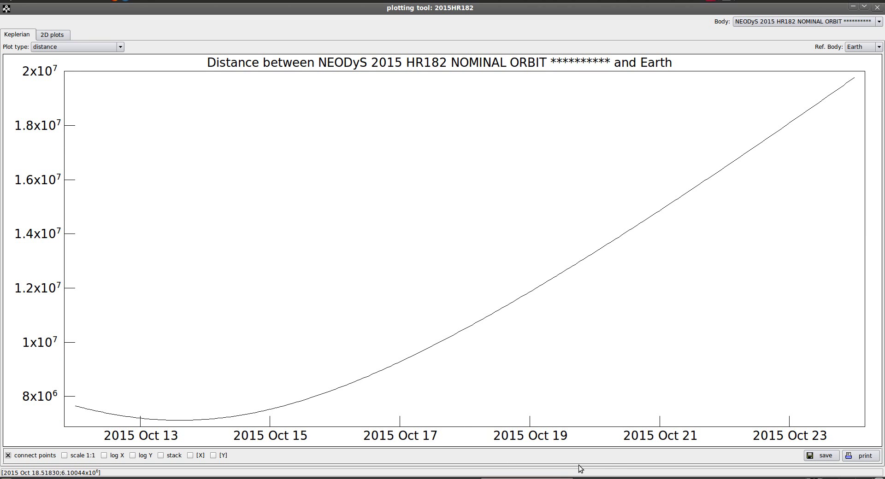
left_click(691, 478)
Step: Zoom in on Earth and Moon and advance the simulation time to 2015 Oct 22 17:00
scroll(513, 287, "up", 8)
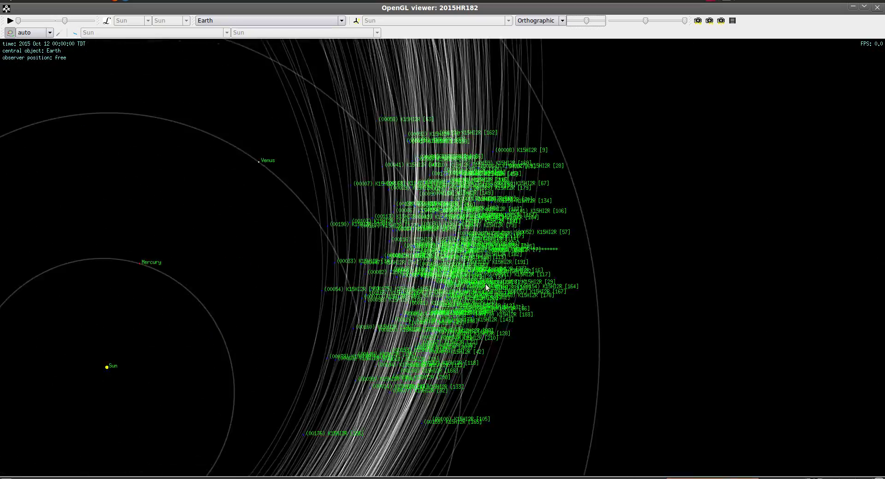
scroll(461, 278, "up", 5)
left_click_drag(458, 277, 44, 53)
left_click_drag(19, 20, 51, 21)
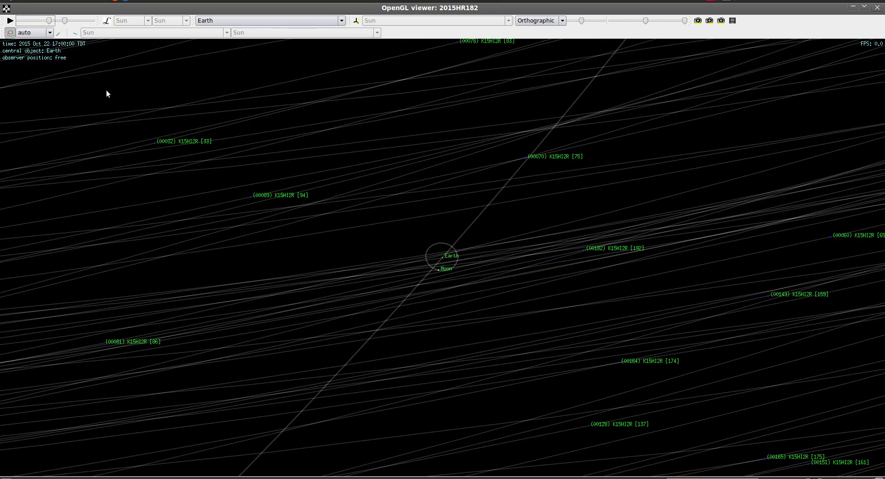
Step: Rotate and zoom the view so the clone tracks run flat past Earth
left_click_drag(208, 170, 472, 297)
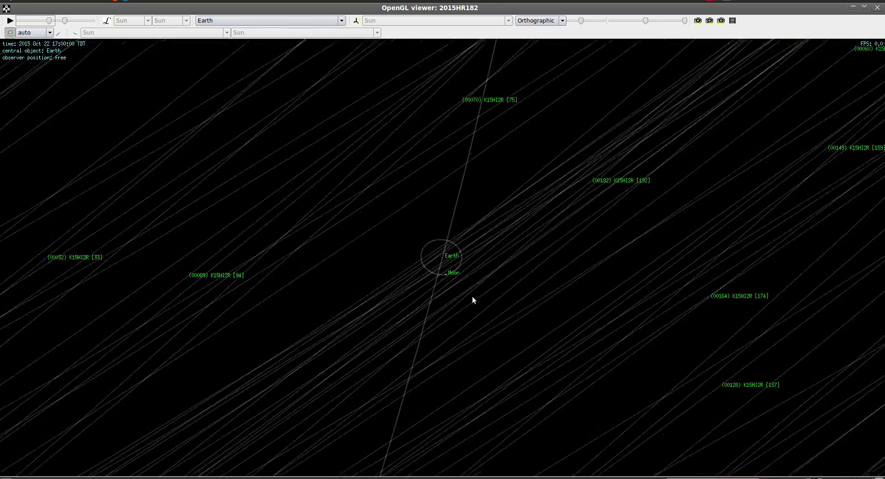
scroll(472, 300, "down", 3)
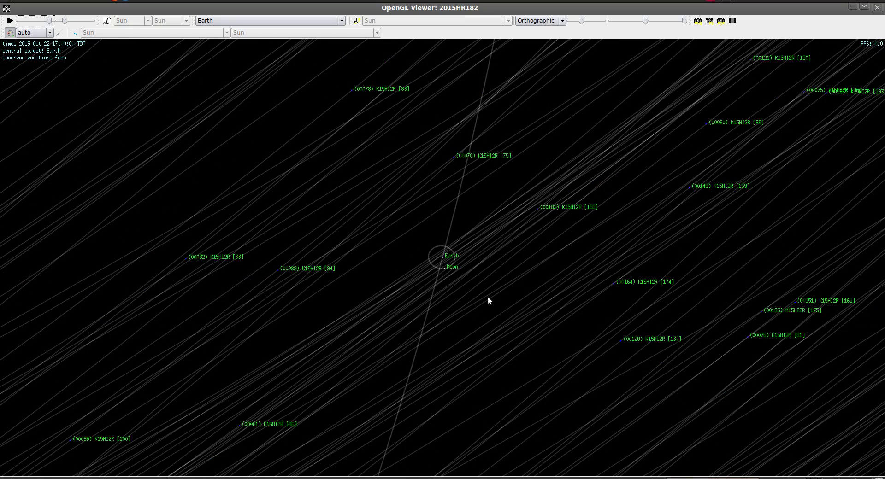
left_click_drag(487, 299, 392, 352)
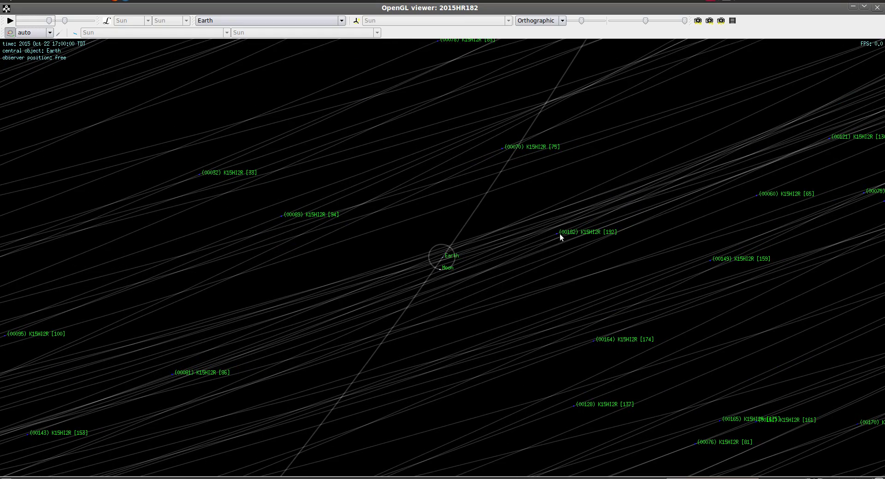
left_click_drag(560, 233, 496, 241)
scroll(494, 270, "down", 2)
scroll(493, 270, "up", 3)
left_click_drag(493, 270, 621, 249)
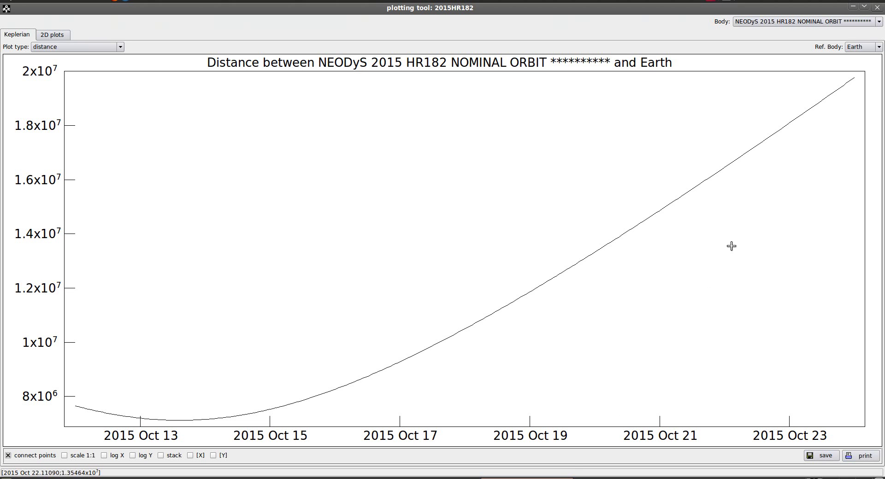
Step: Plot clone (00182) K15HI2R [192], zoom twice into its minimum near 2.34x10^6, then reset
left_click(825, 23)
scroll(801, 55, "up", 3)
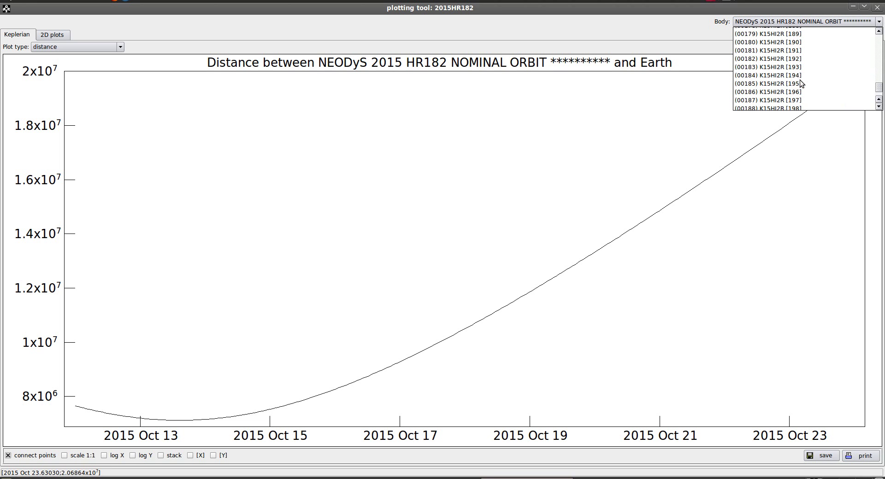
left_click(783, 58)
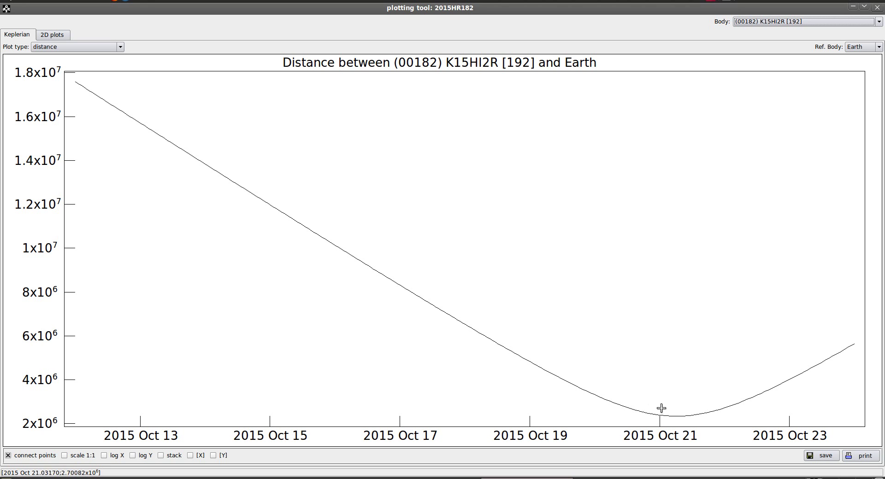
left_click_drag(655, 405, 696, 428)
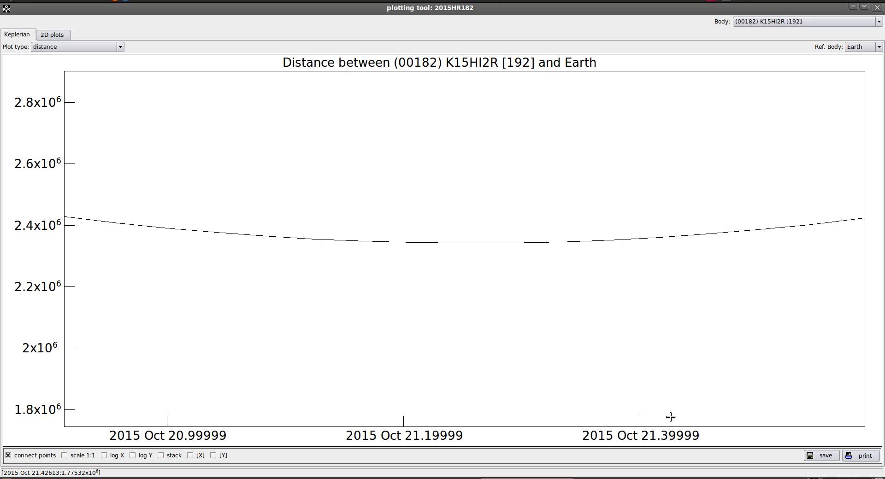
left_click_drag(439, 215, 519, 271)
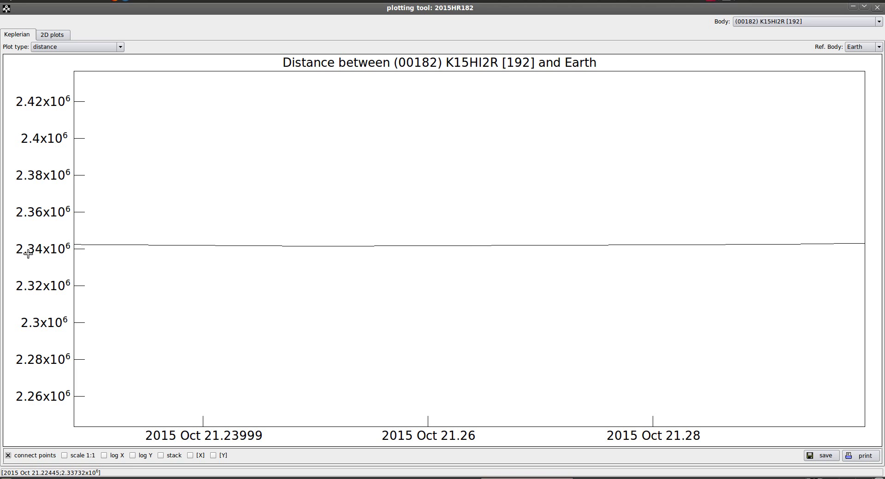
double_click(510, 282)
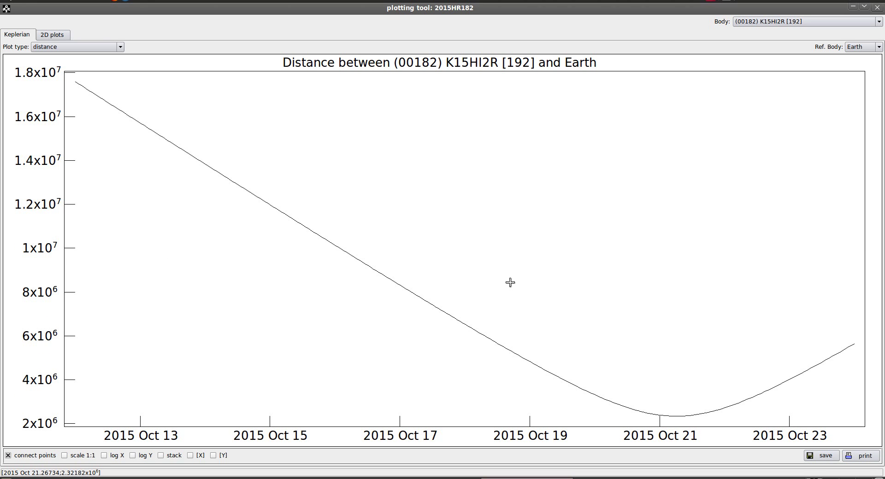
Step: Switch the plot to clone (00200) K15HI2R [210] and reopen the body list
left_click(813, 22)
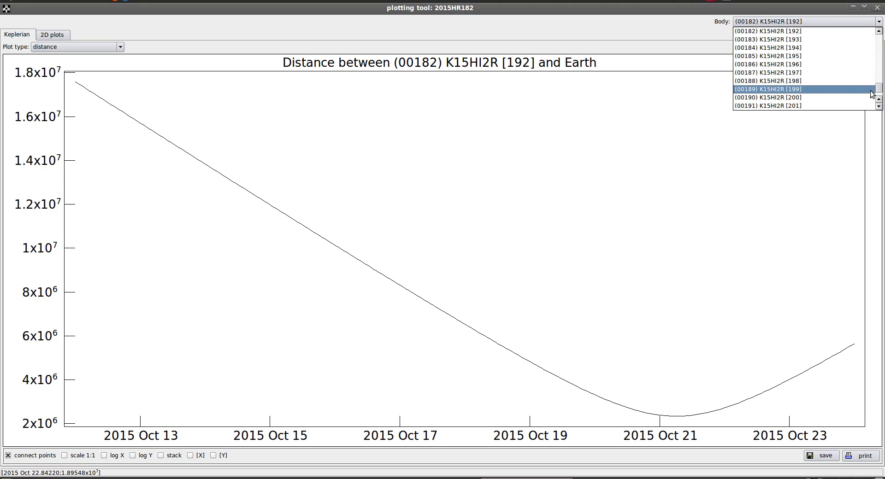
scroll(879, 92, "down", 3)
left_click(843, 105)
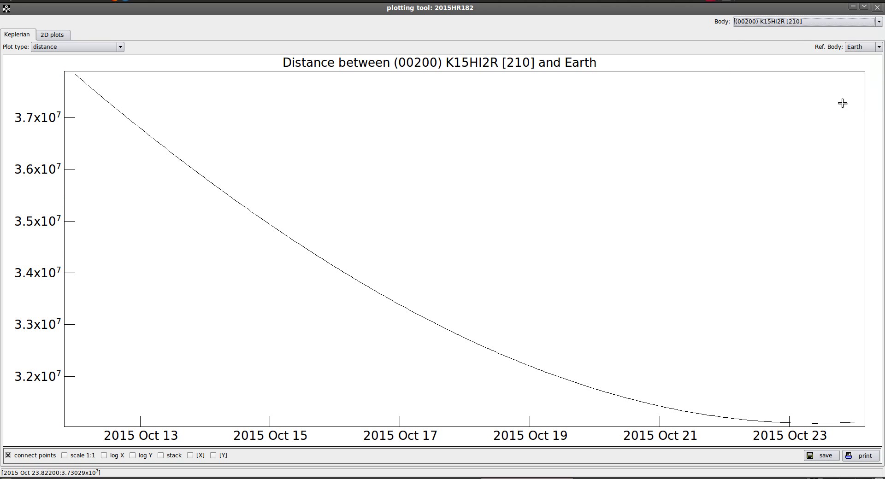
left_click(832, 22)
Step: Plot the NEODyS nominal orbit, zoom twice into its 7.12x10^6 minimum near Oct 13.6, then reset
left_click(827, 105)
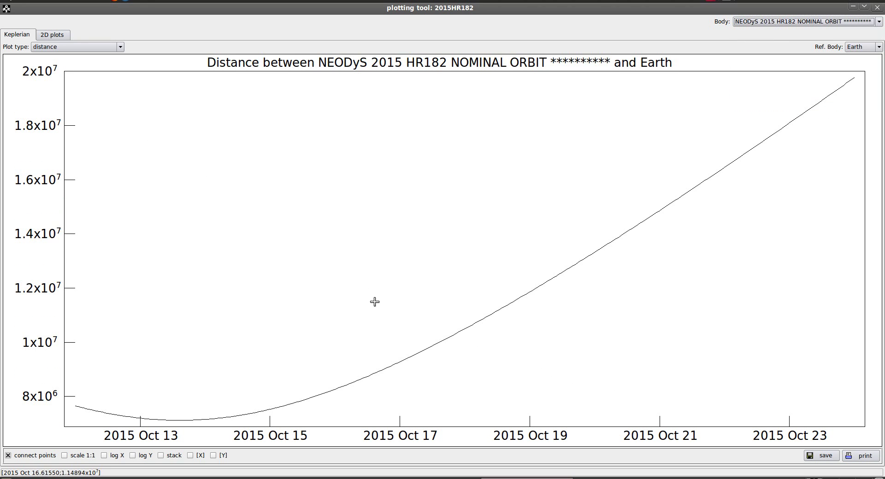
left_click_drag(158, 408, 251, 443)
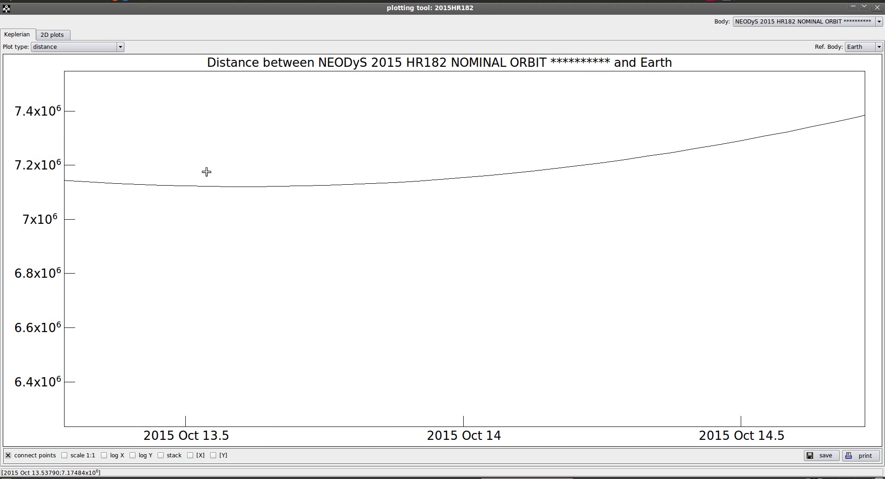
left_click_drag(221, 175, 276, 209)
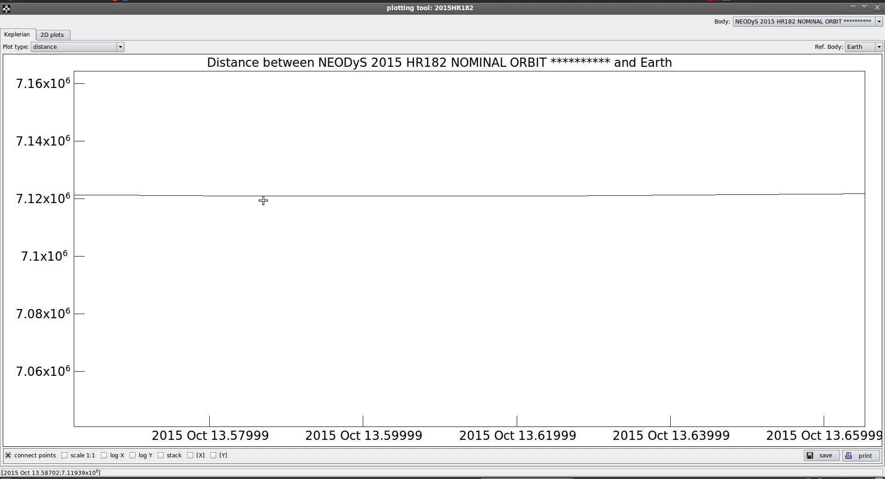
double_click(305, 202)
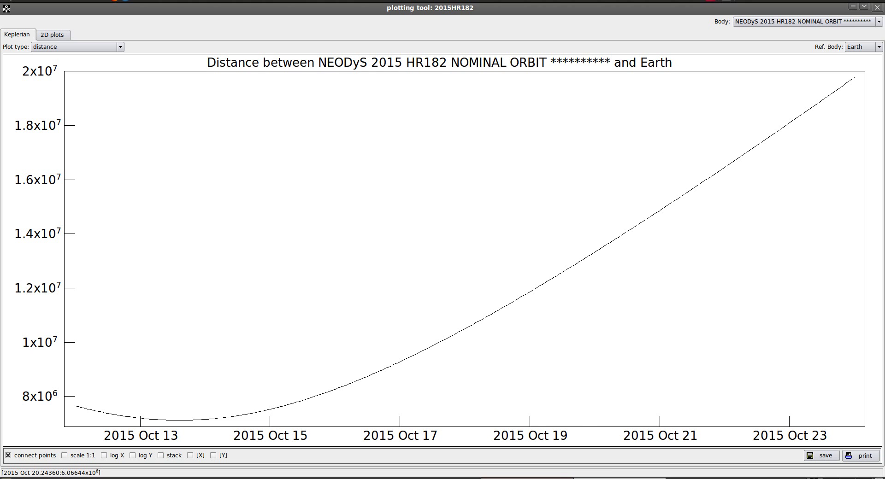
Step: Return to the OpenGL viewer and rotate and zoom around Earth to flatten the clone cloud
key("alt+Tab")
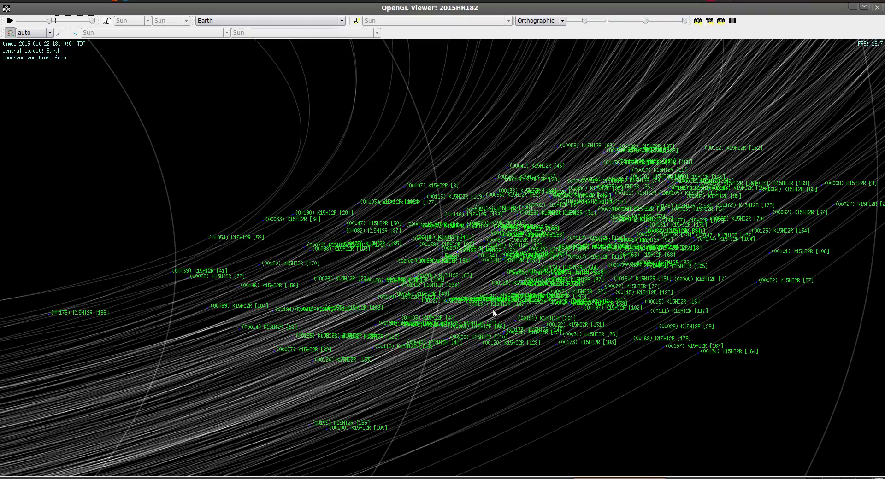
left_click_drag(493, 313, 472, 301)
scroll(419, 293, "up", 5)
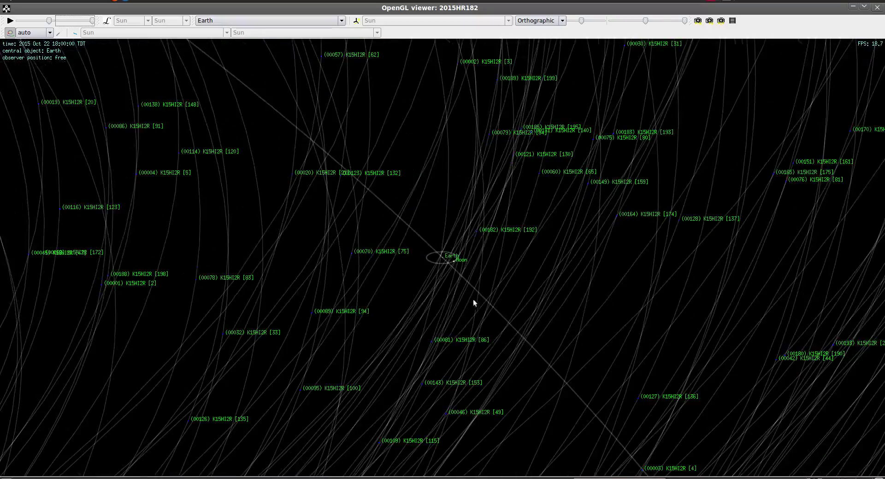
left_click_drag(571, 291, 504, 312)
scroll(490, 300, "down", 5)
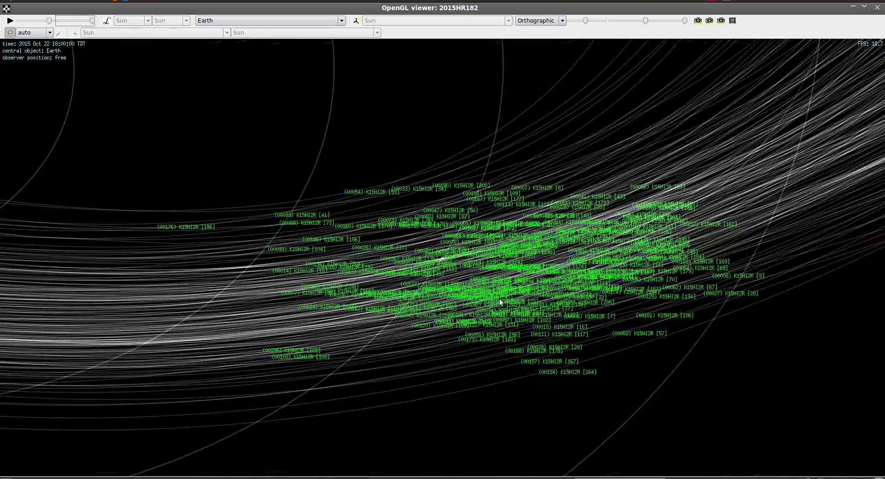
scroll(499, 298, "down", 3)
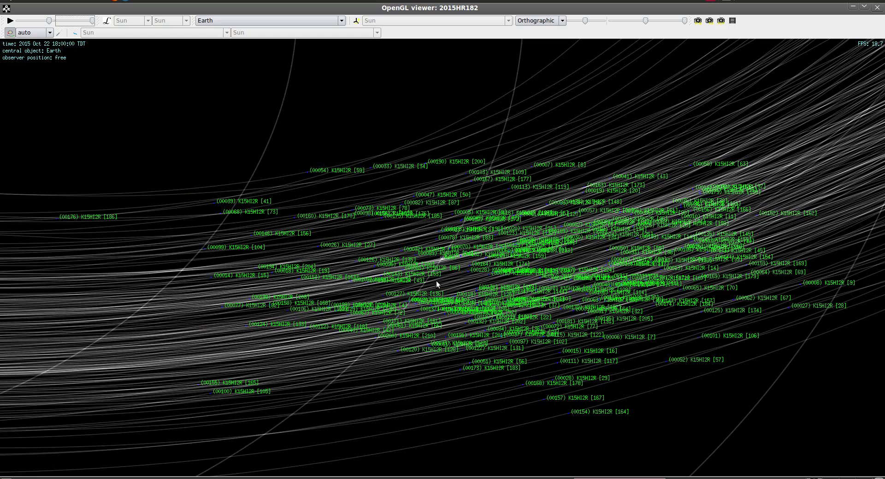
left_click_drag(493, 357, 416, 265)
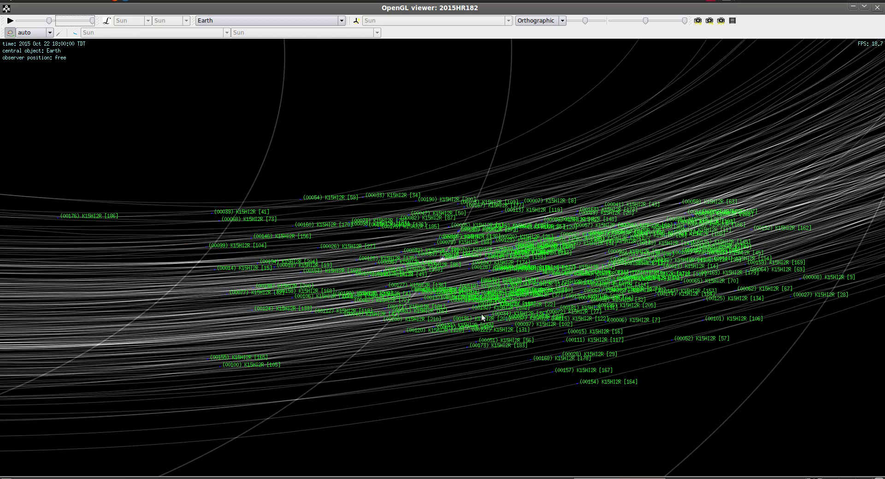
left_click_drag(508, 350, 508, 330)
Step: Turn the view so orbit arcs run vertically, zoom in, and rewind the time to Oct 12 23:00
scroll(507, 330, "up", 2)
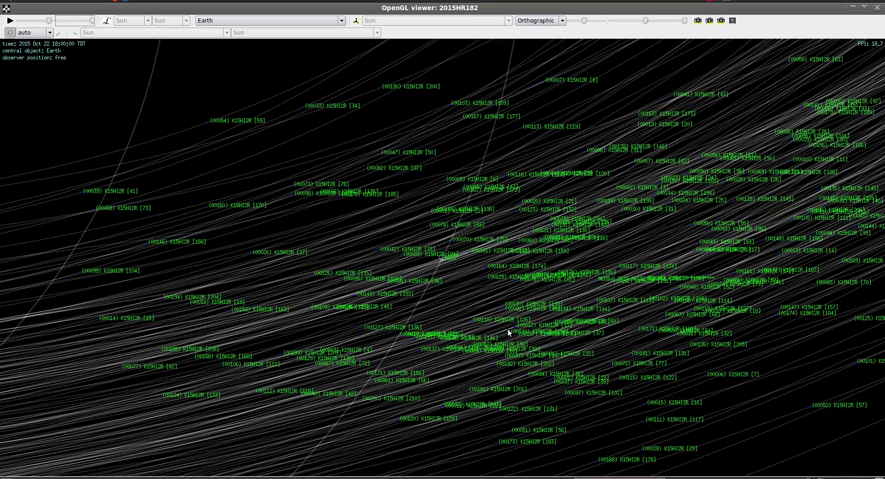
scroll(483, 305, "down", 3)
left_click_drag(546, 347, 538, 331)
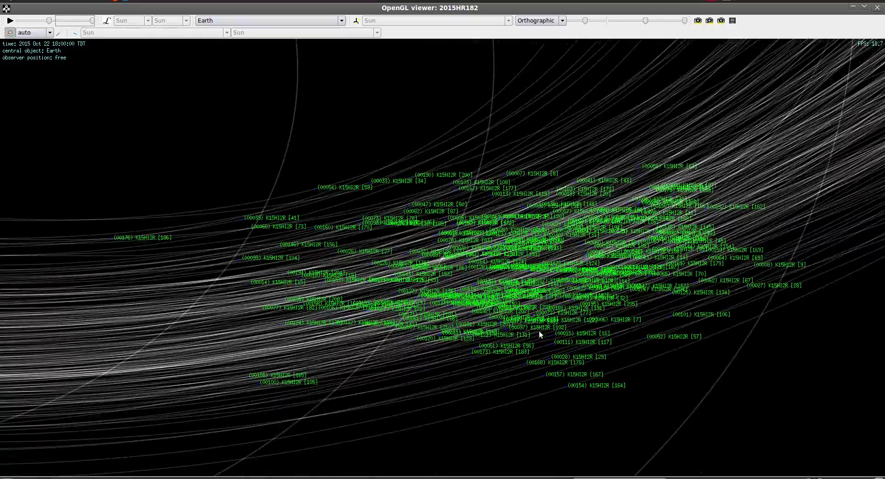
scroll(538, 330, "up", 3)
scroll(538, 332, "up", 5)
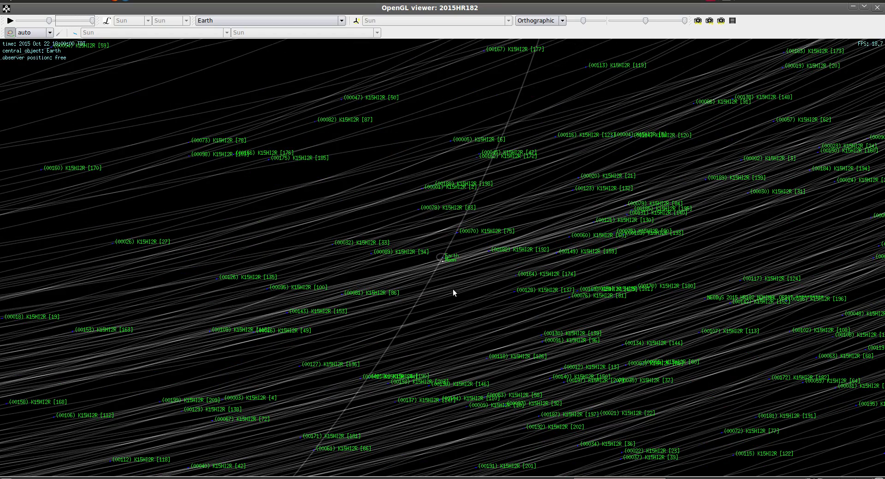
scroll(445, 286, "up", 2)
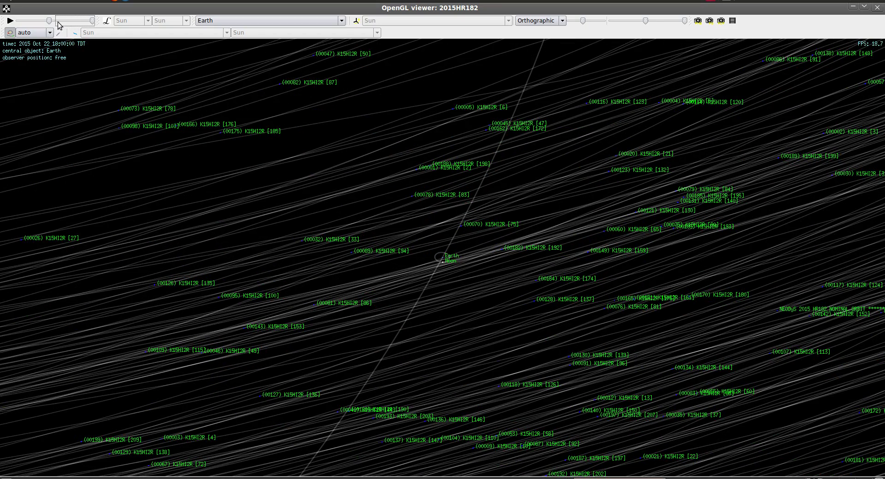
left_click_drag(49, 21, 21, 22)
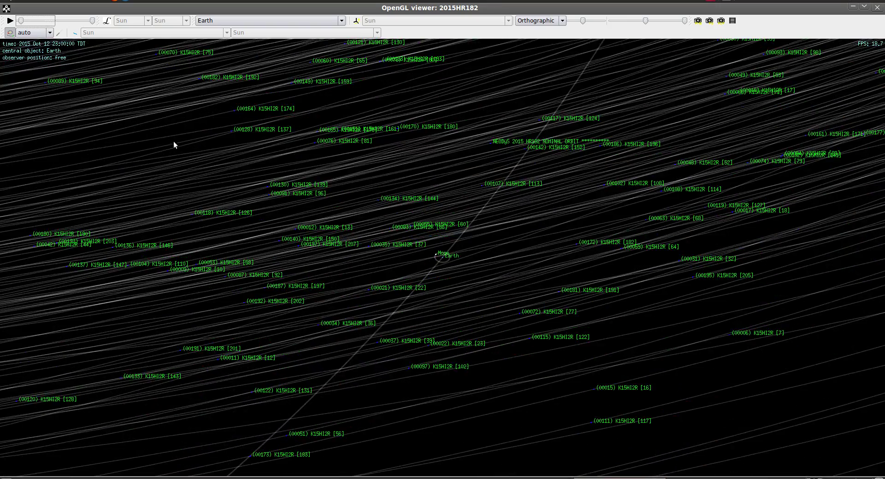
scroll(275, 199, "down", 4)
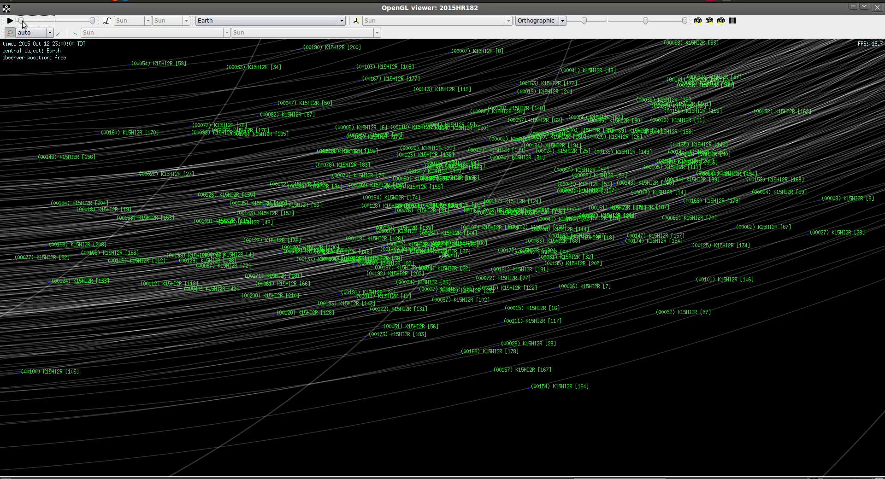
Step: Advance the display time to Oct 22 17:00, then run it back to Oct 14 10:00
left_click_drag(22, 23, 51, 24)
left_click_drag(358, 253, 407, 265)
scroll(406, 264, "up", 3)
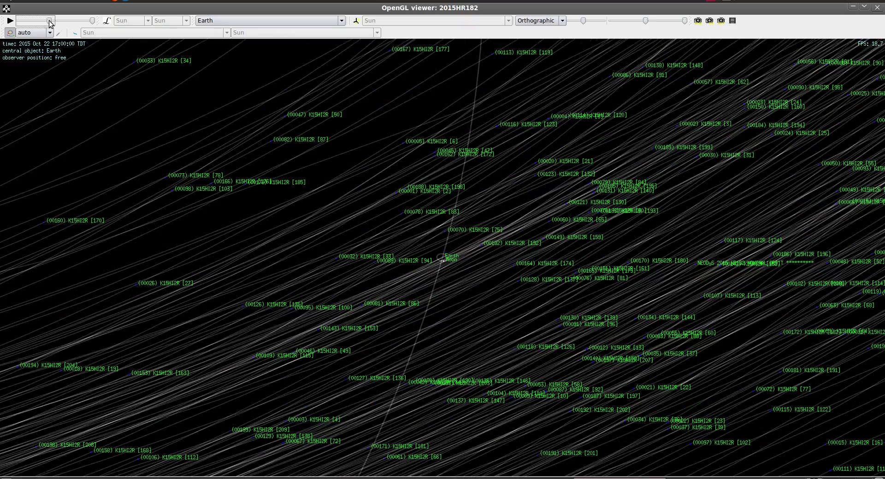
left_click_drag(49, 21, 25, 21)
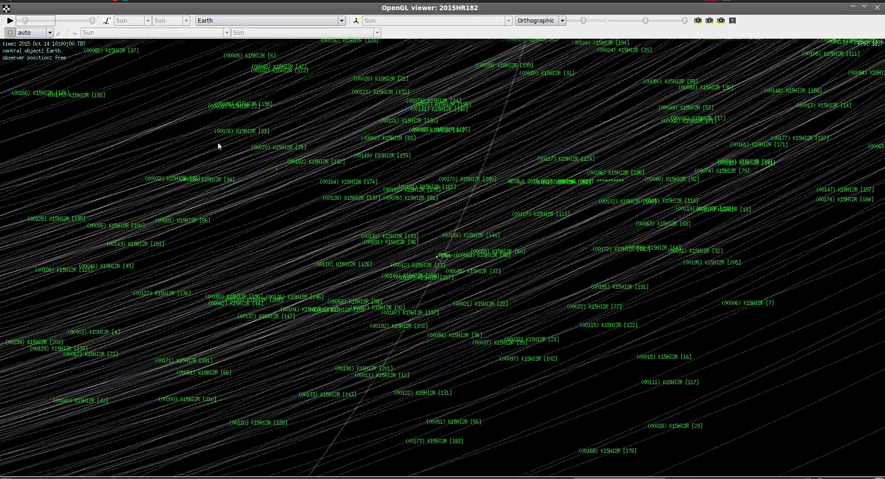
Step: Rotate the view around Earth to bring the Sun into sight
left_click_drag(218, 146, 104, 34)
left_click_drag(411, 183, 440, 225)
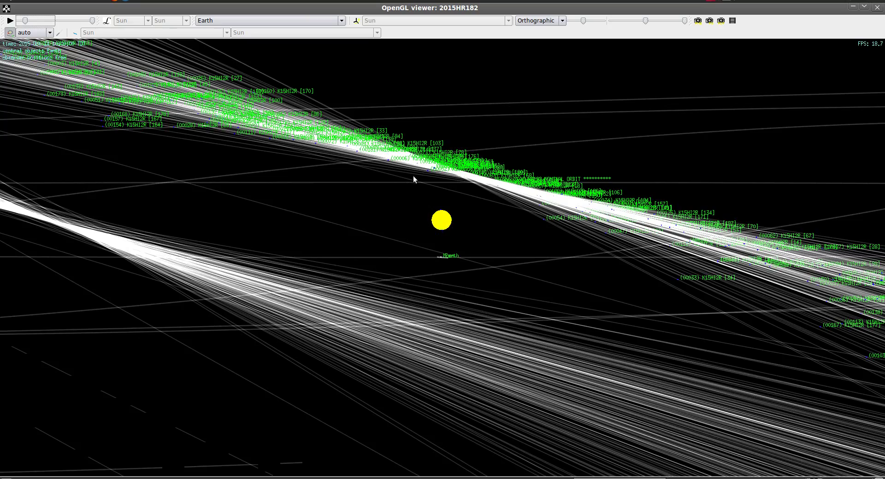
left_click_drag(406, 183, 557, 317)
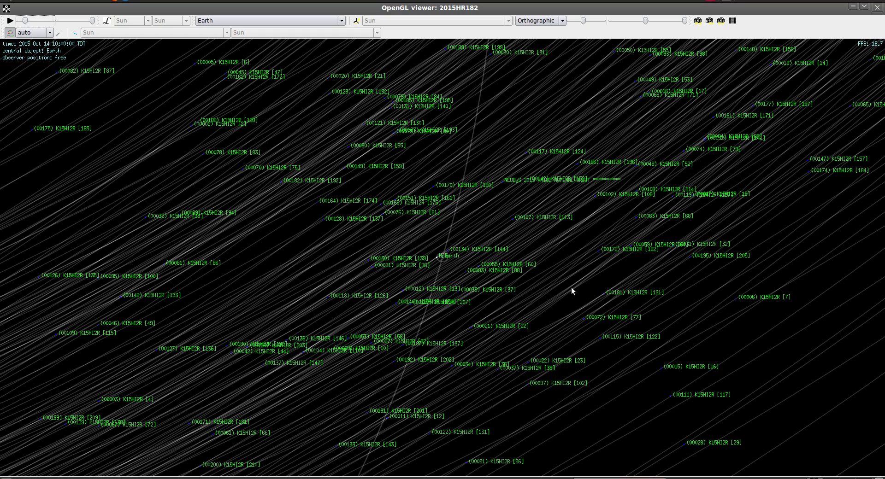
mouse_move(549, 291)
left_mouse_down()
mouse_move(530, 267)
mouse_move(536, 292)
left_mouse_up()
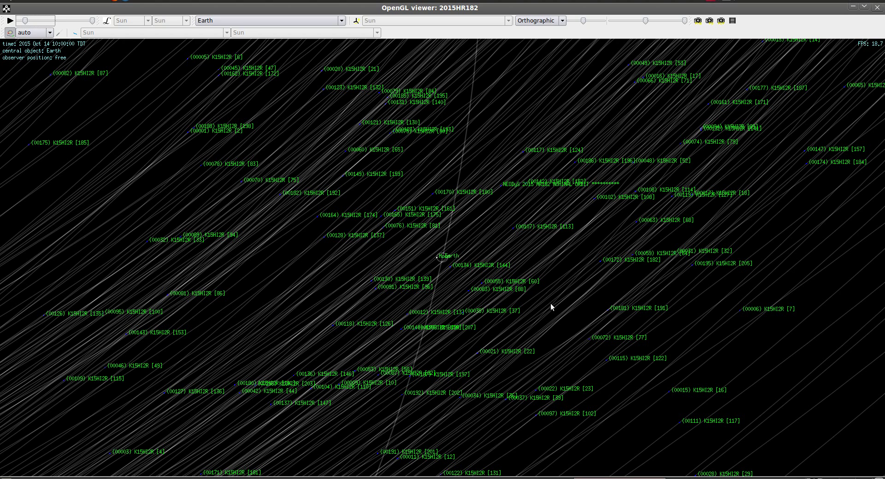
Step: Zoom out and rotate toward a top-down view of the clone orbits
left_click_drag(549, 303, 527, 325)
scroll(527, 324, "down", 4)
scroll(527, 324, "down", 1)
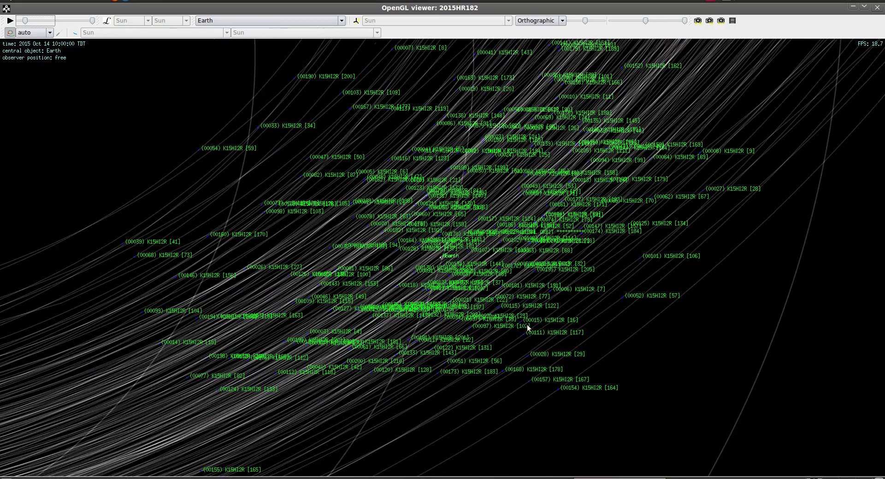
scroll(525, 322, "down", 2)
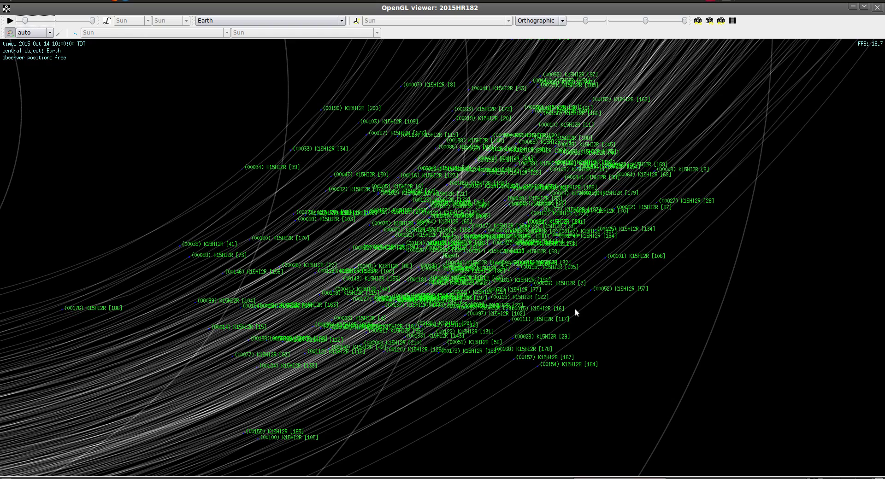
left_click_drag(618, 308, 566, 293)
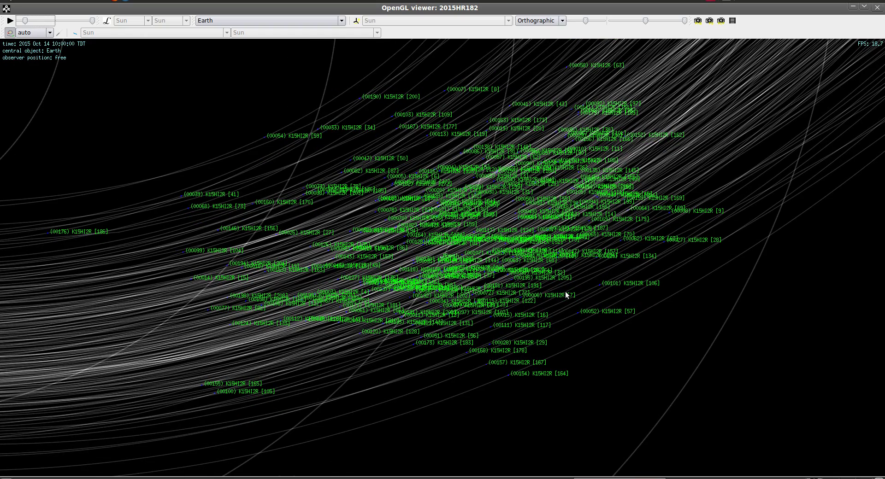
left_click_drag(580, 332, 590, 308)
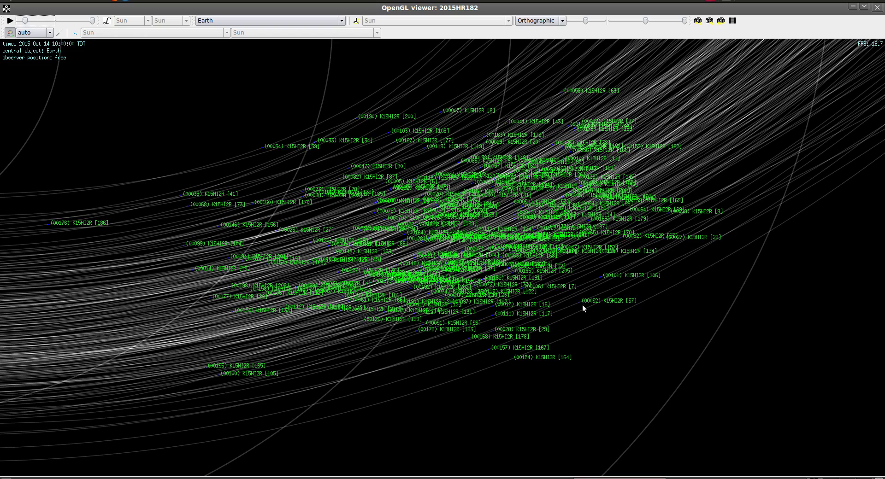
scroll(636, 364, "down", 5)
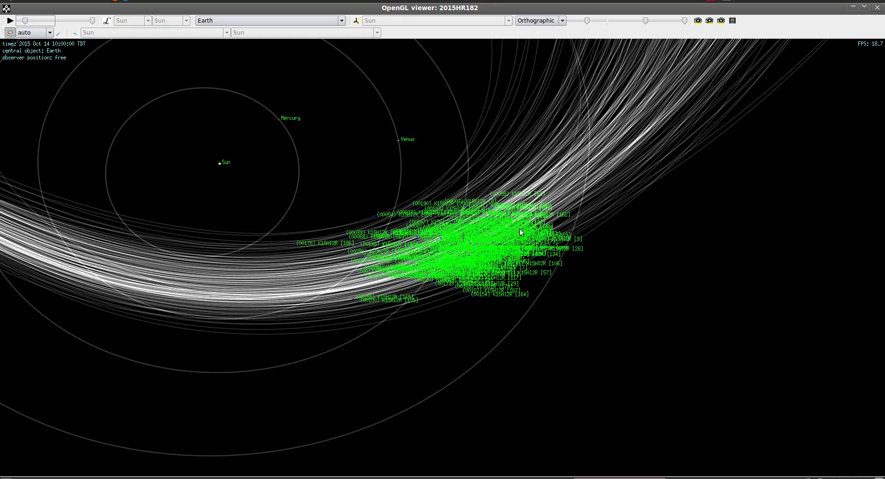
left_click_drag(596, 340, 536, 310)
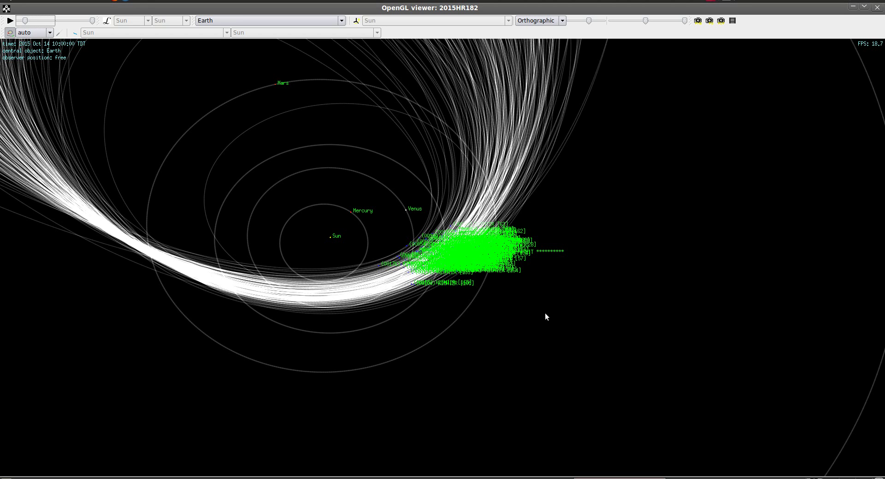
left_click_drag(556, 321, 523, 333)
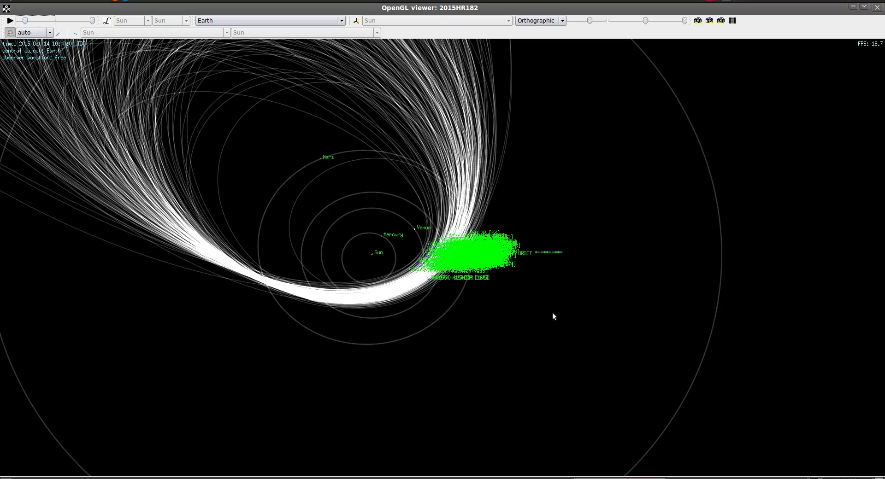
Step: In the other orbit viewer, set the display time to Oct 22 13:00, then bring up xorsa
left_click(701, 473)
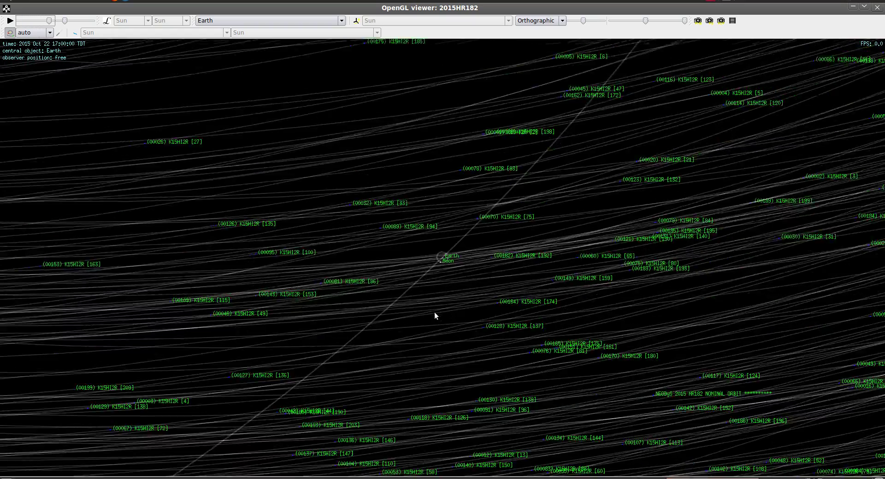
scroll(436, 317, "down", 10)
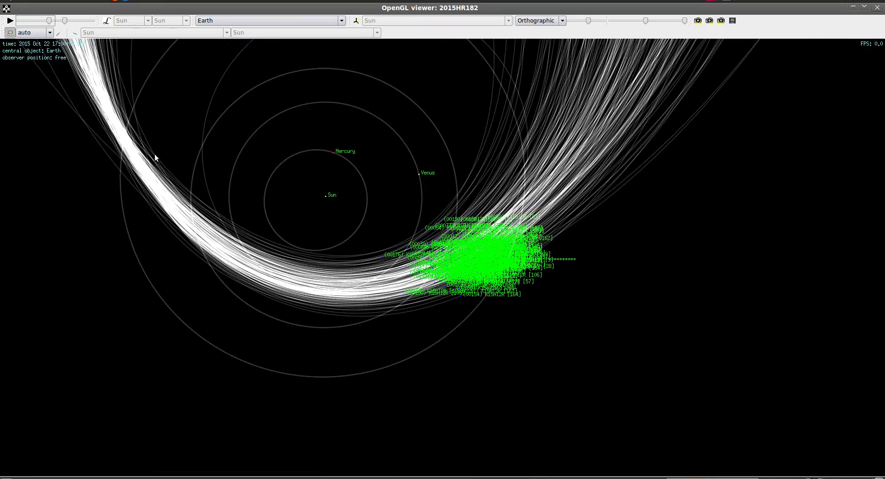
left_click_drag(50, 21, 7, 24)
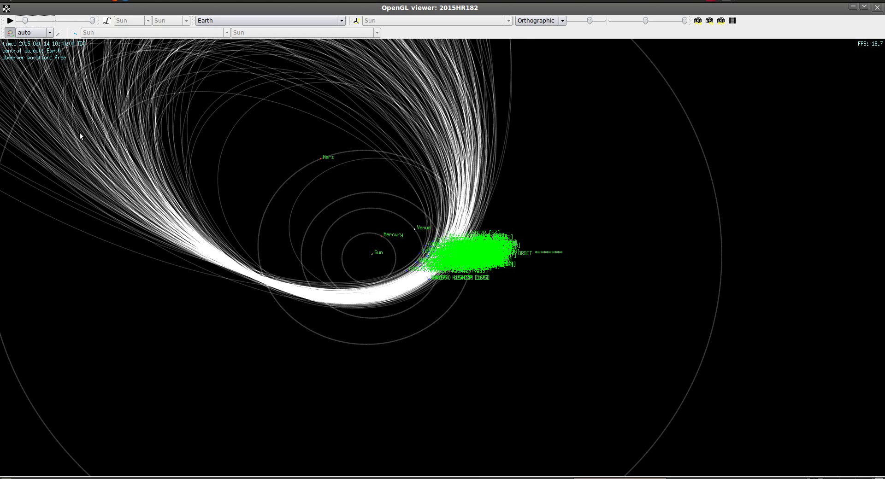
left_click(36, 21)
left_click_drag(30, 21, 49, 20)
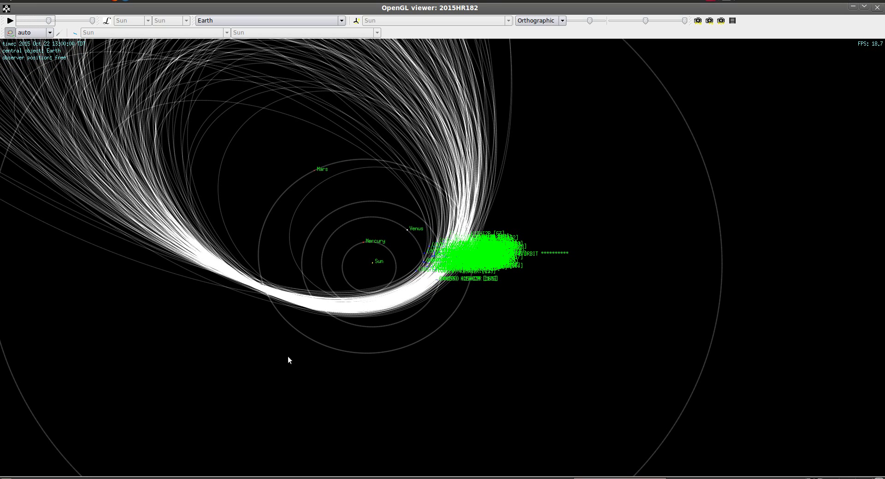
left_click(276, 477)
Step: Open a maximized OpenGL viewer for the 2015HR182 Backwards integration
left_click(163, 56)
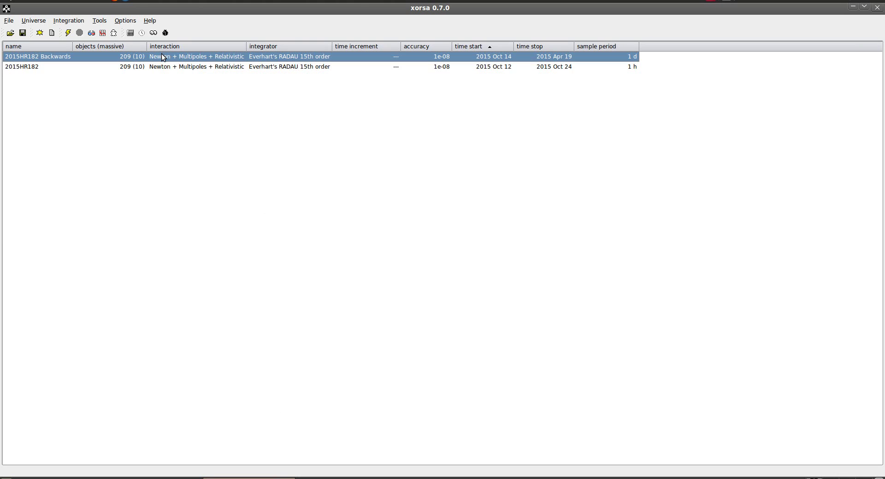
left_click(92, 33)
left_click(118, 20)
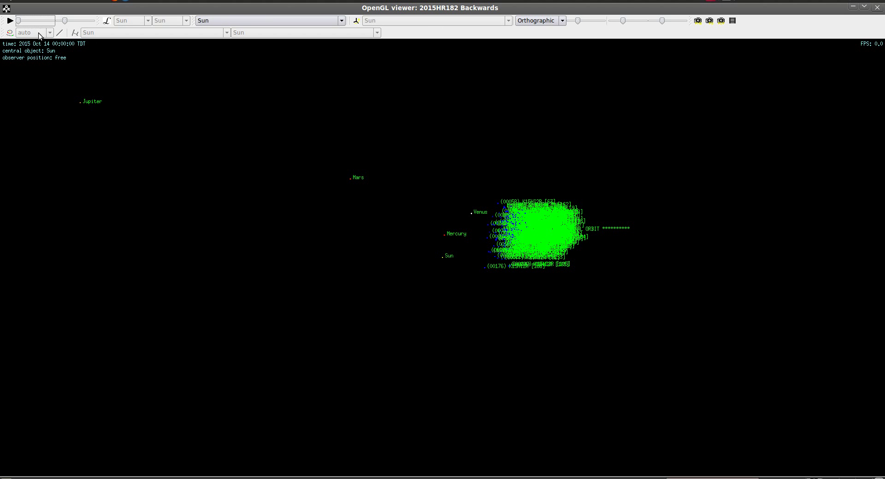
Step: Show all orbit lines, centre the view on Earth, zoom in, and rewind to 2015 Apr 19
left_click(10, 32)
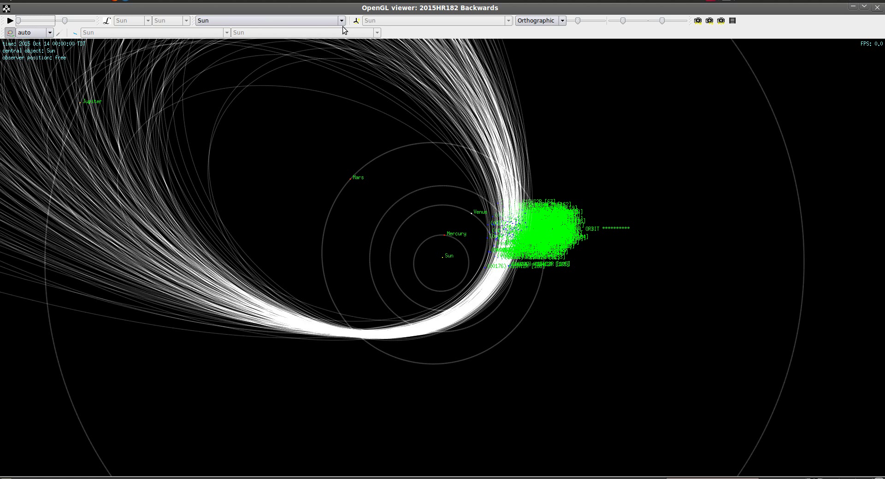
left_click_drag(623, 21, 684, 21)
left_click(244, 21)
left_click(229, 51)
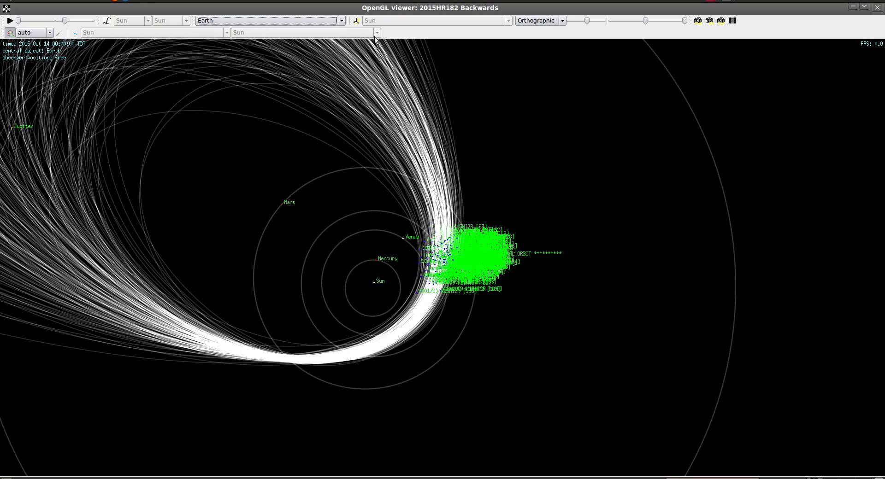
left_click(585, 22)
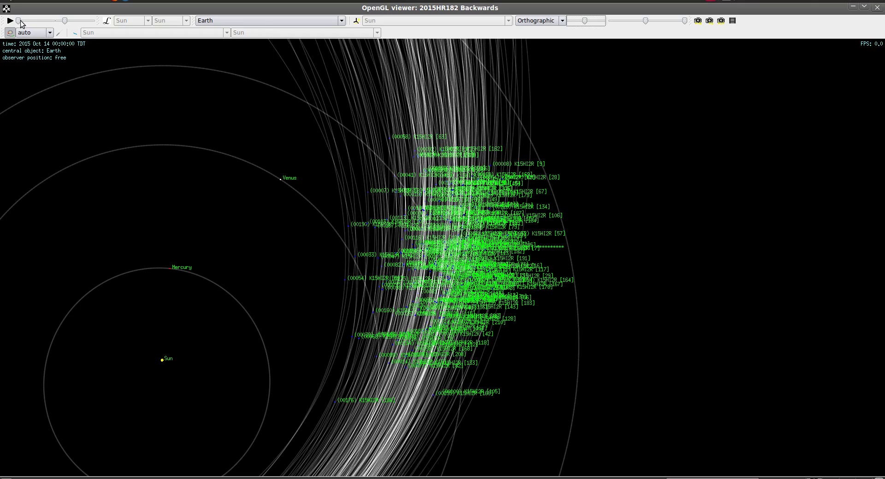
left_click_drag(19, 23, 54, 22)
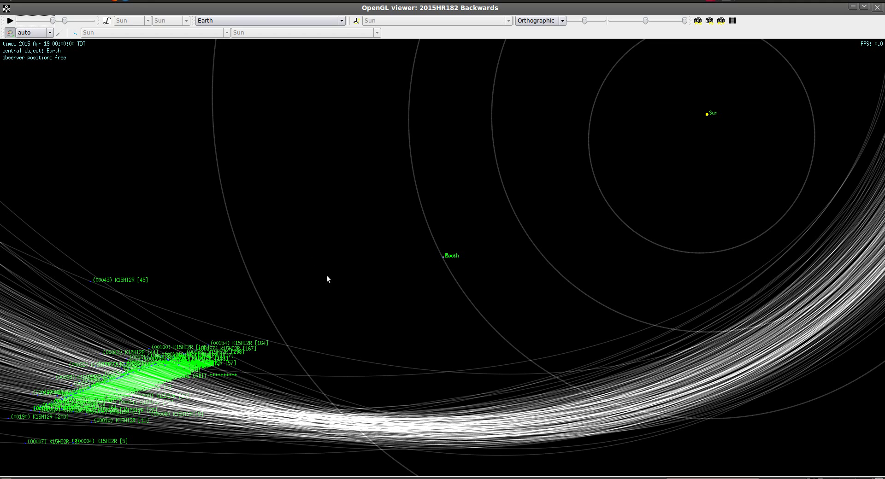
Step: Step the date to Apr 21 and back to Apr 19, then rotate and zoom out toward Venus
left_click(52, 21)
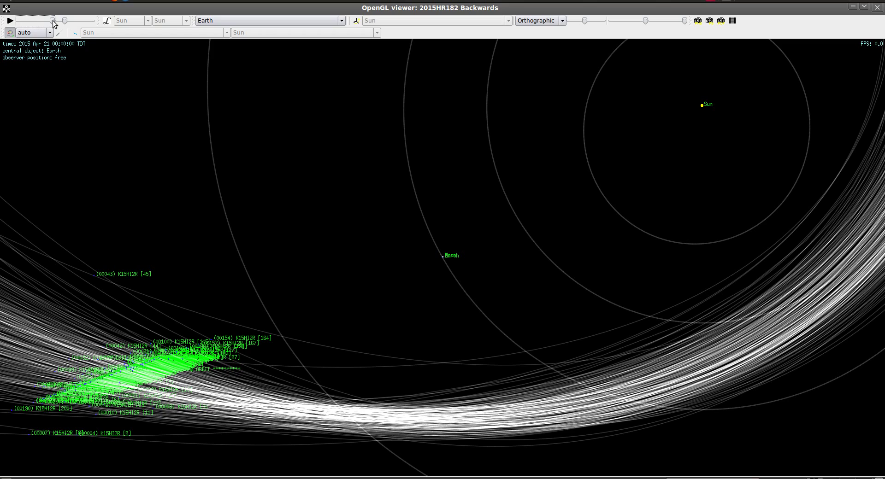
left_click(53, 21)
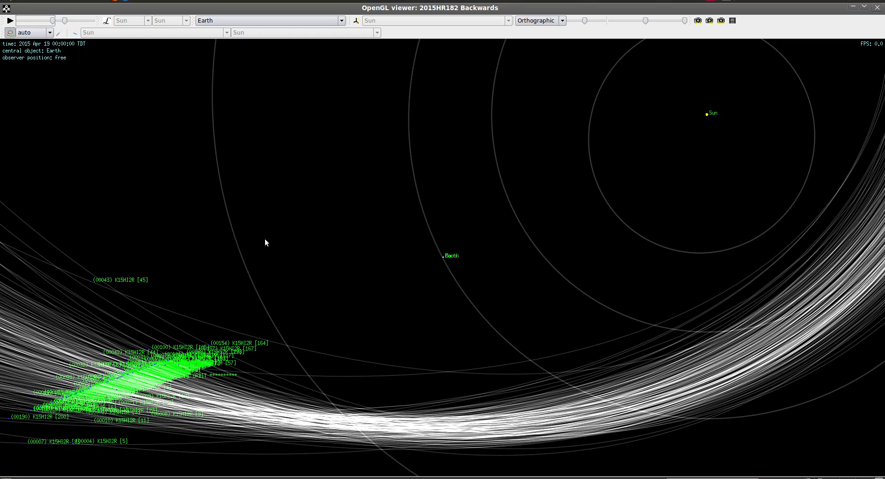
left_click_drag(267, 243, 299, 236)
scroll(300, 235, "down", 3)
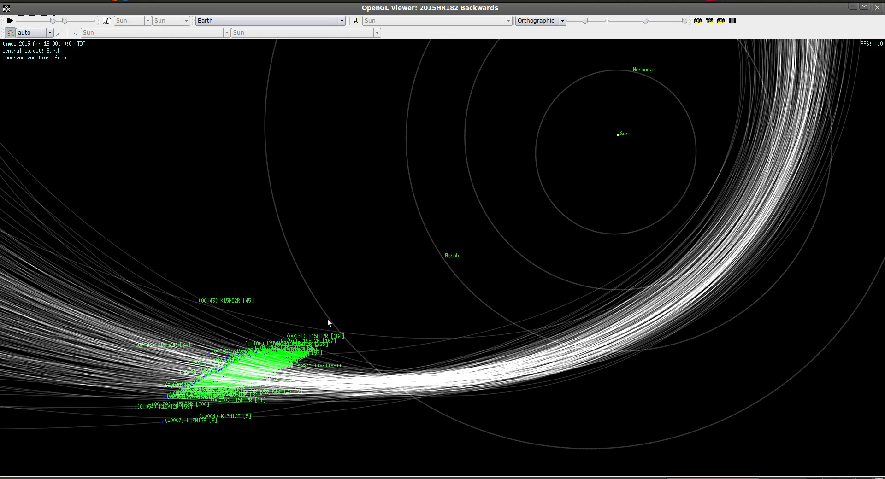
left_click_drag(329, 319, 262, 324)
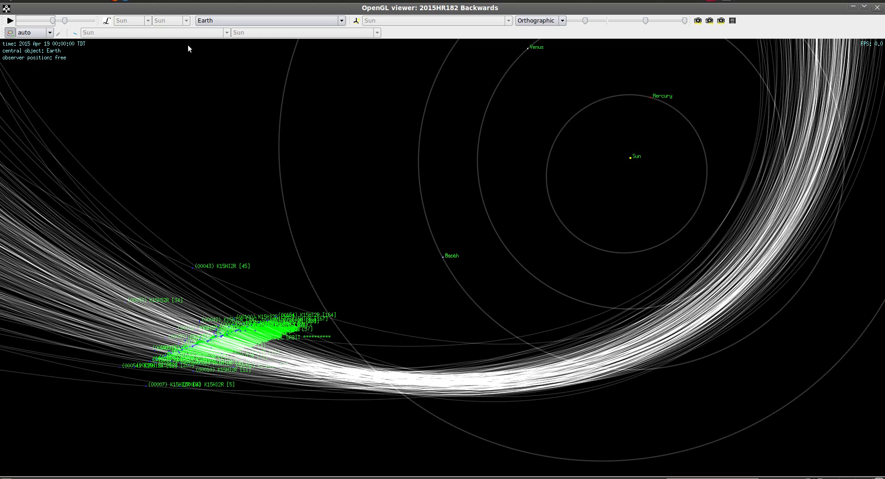
Step: Centre on the NEODyS 2015 HR182 nominal orbit, zoom in, and rotate to show the inner planets' orbits
left_click(223, 20)
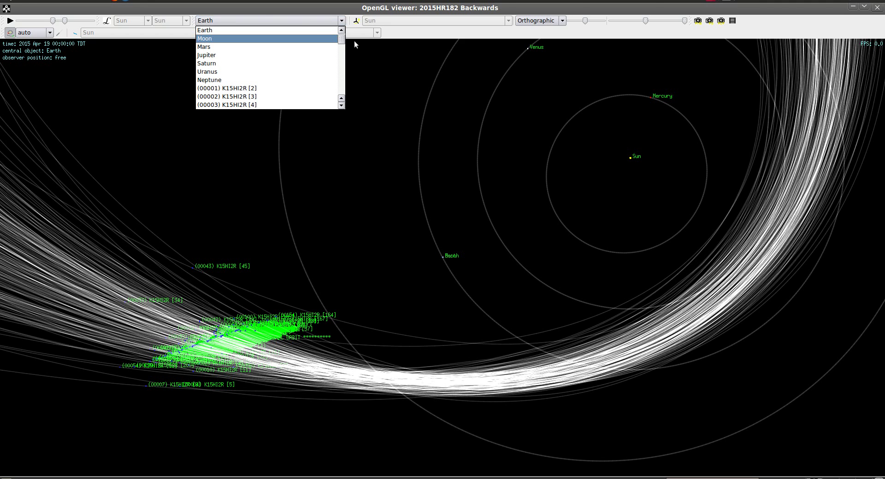
left_click_drag(341, 41, 341, 88)
left_click(321, 88)
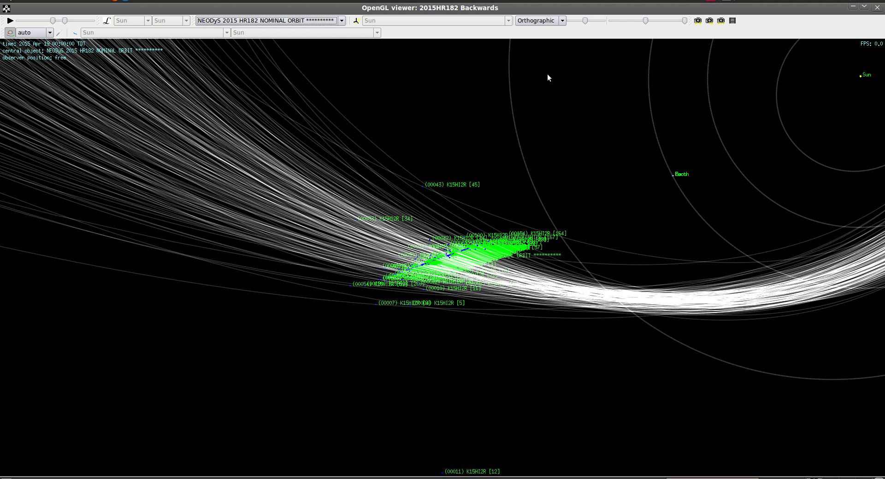
left_click_drag(585, 20, 583, 19)
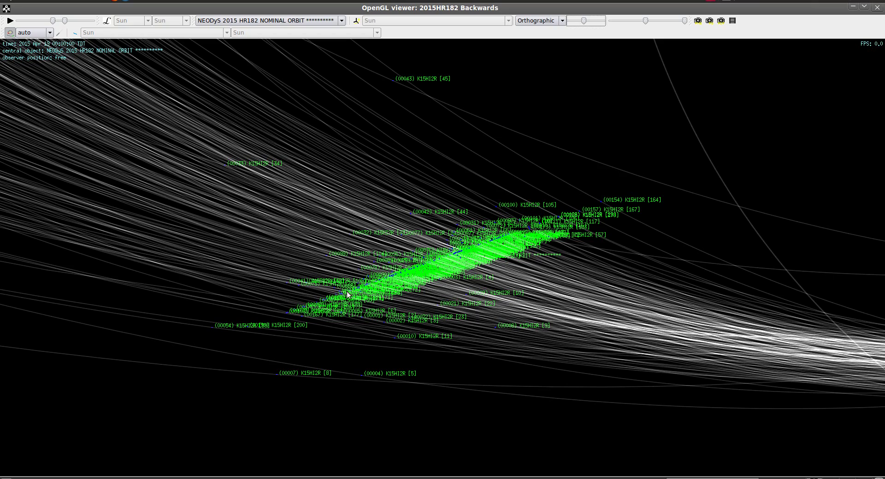
left_click_drag(336, 281, 491, 282)
scroll(485, 279, "down", 3)
scroll(485, 279, "down", 5)
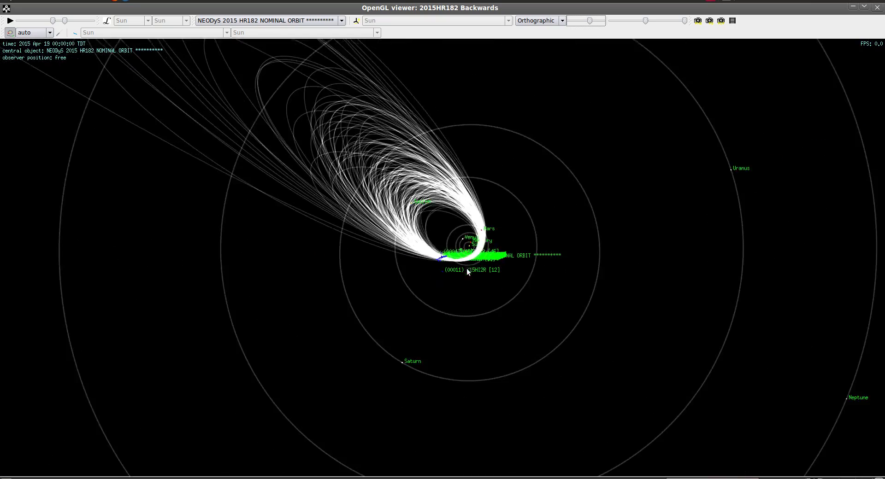
scroll(467, 269, "up", 5)
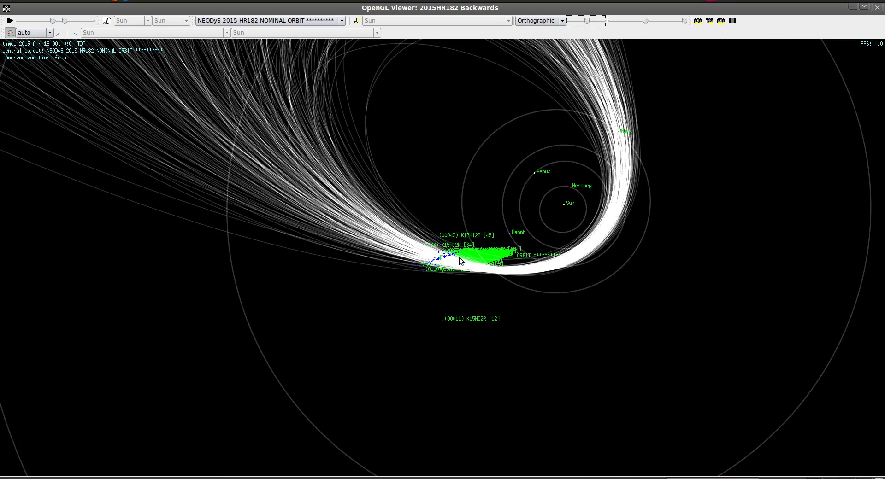
scroll(459, 258, "down", 5)
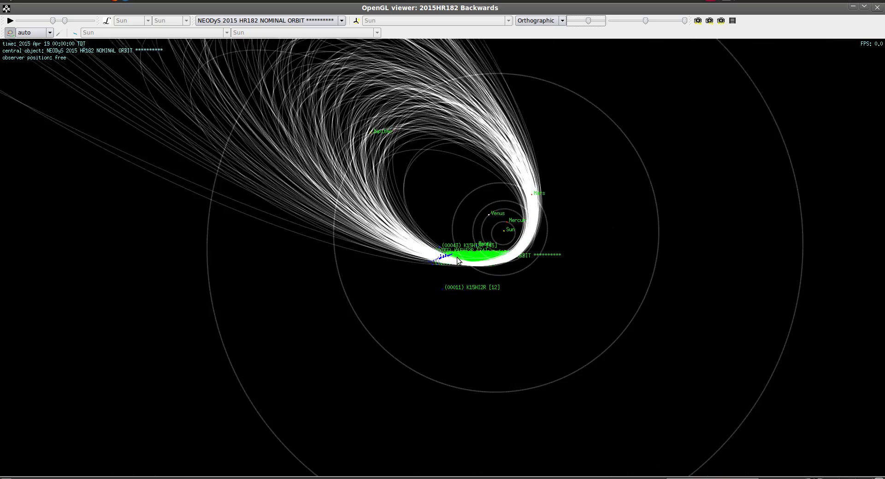
scroll(456, 257, "up", 5)
scroll(458, 254, "down", 3)
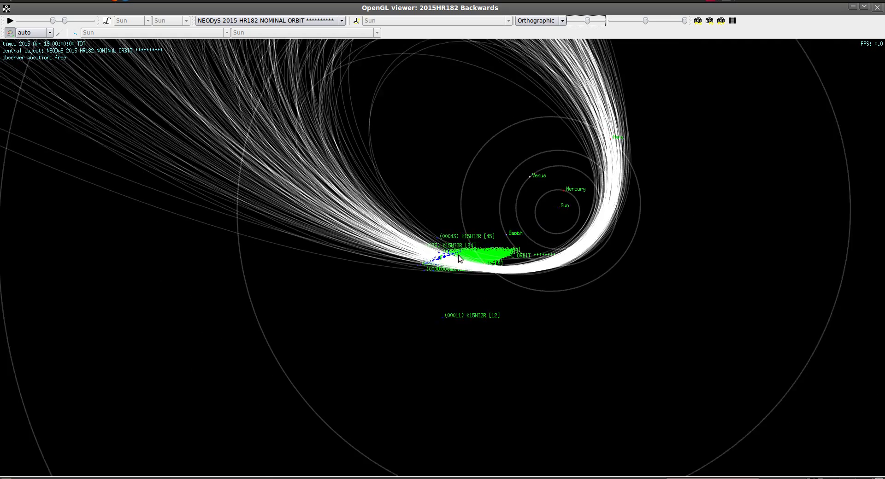
scroll(459, 258, "down", 5)
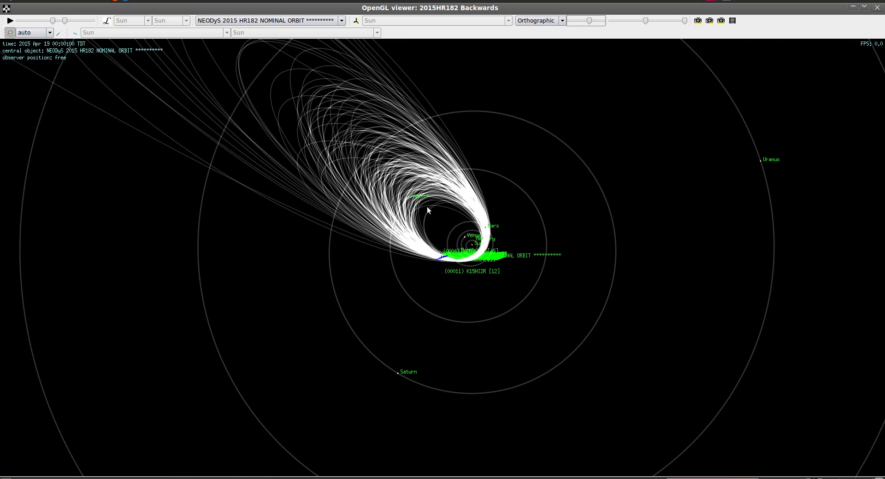
scroll(454, 219, "up", 8)
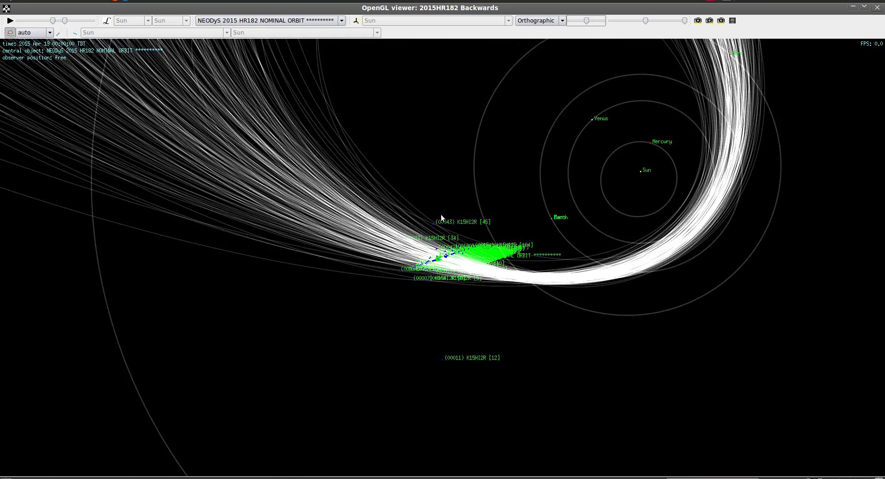
scroll(441, 213, "up", 3)
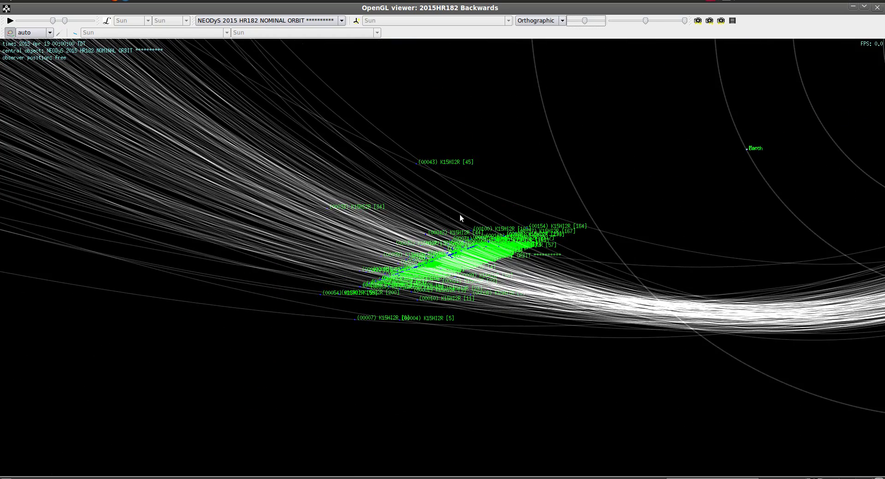
left_click_drag(460, 214, 492, 319)
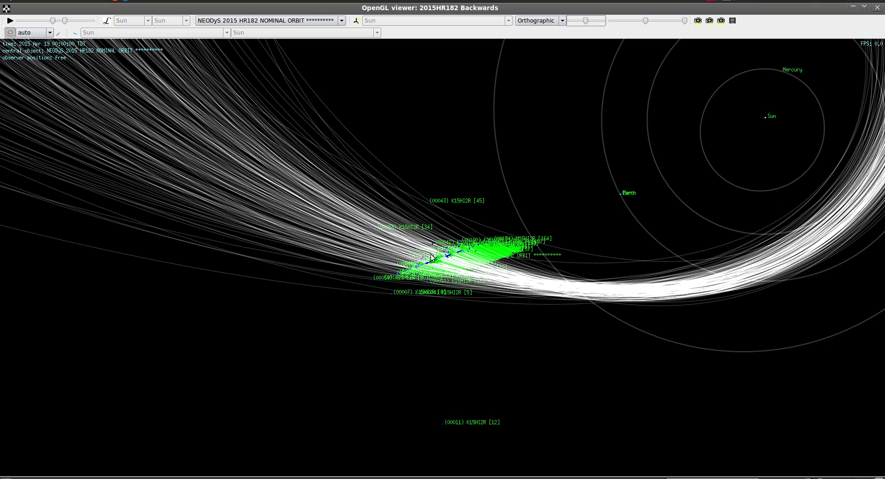
scroll(432, 253, "up", 5)
scroll(432, 253, "up", 2)
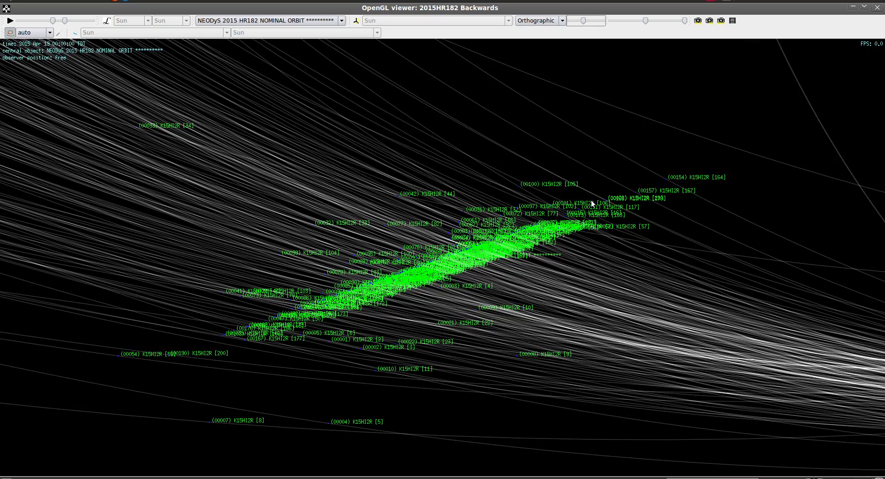
scroll(584, 294, "down", 5)
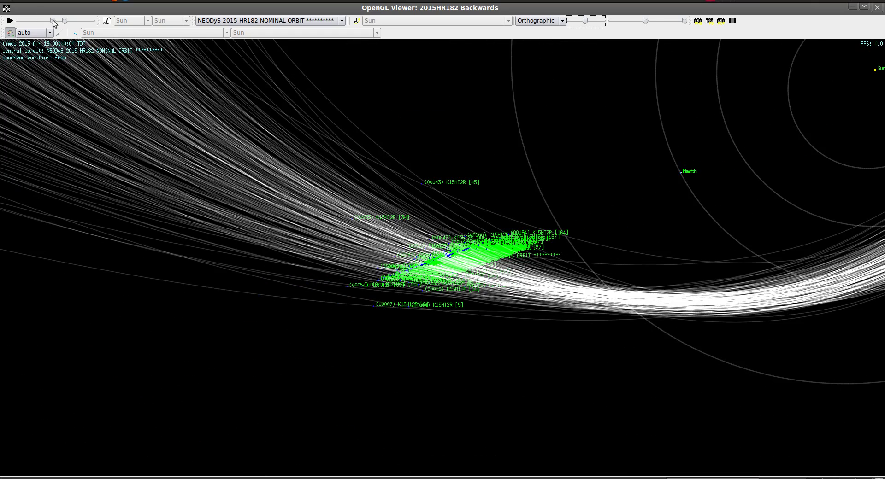
Step: Move the time slider to 2015 Oct 14 00:00 TDT, turning the clone line into a broad cloud
left_click_drag(53, 21, 53, 20)
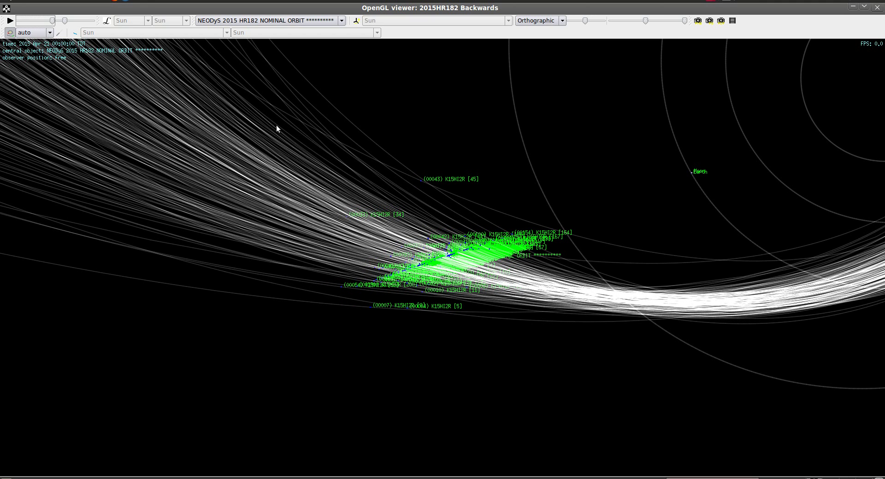
left_click_drag(271, 138, 269, 142)
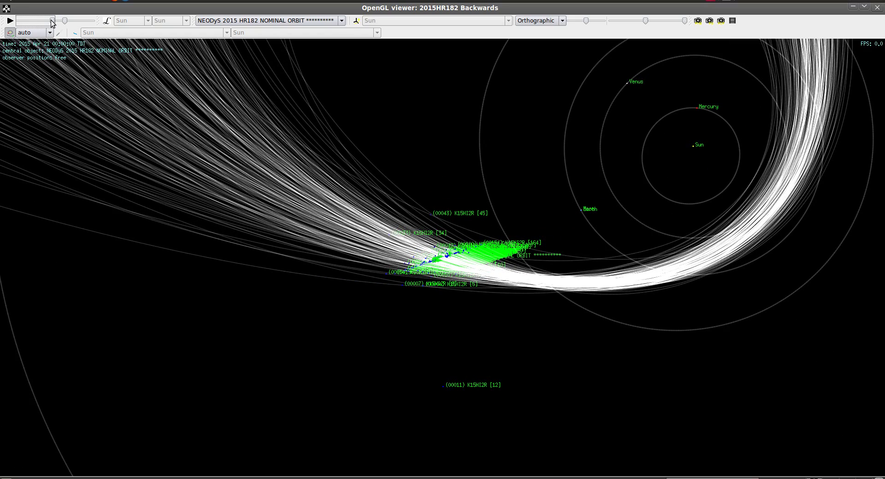
left_click_drag(51, 21, 15, 28)
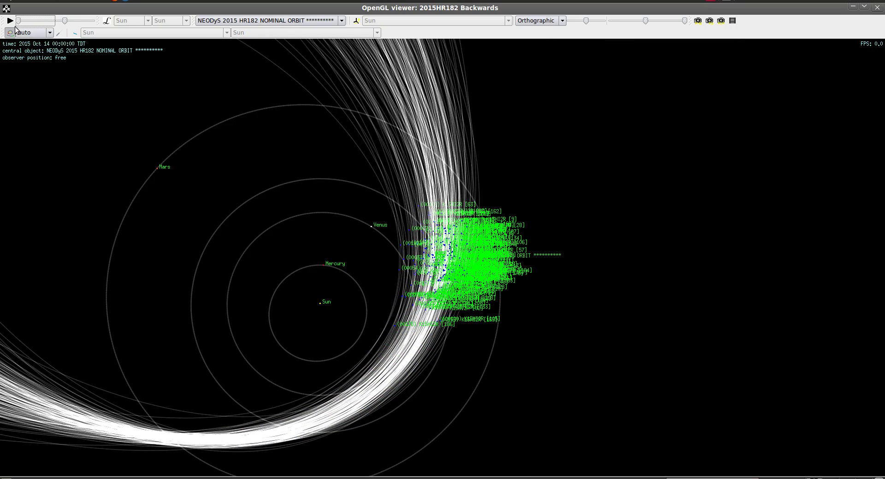
Step: Zoom in on the K15HI2R clone swarm and rotate it slightly, bringing Mercury in at left
scroll(462, 208, "up", 3)
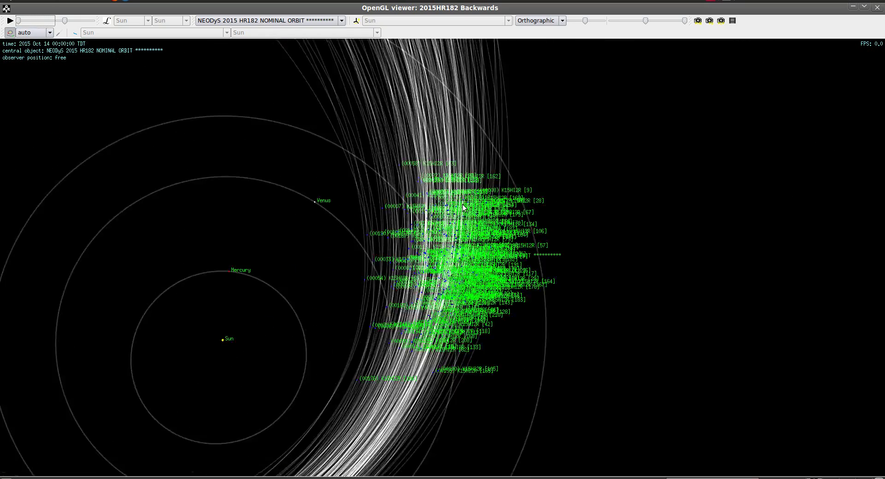
scroll(462, 207, "up", 3)
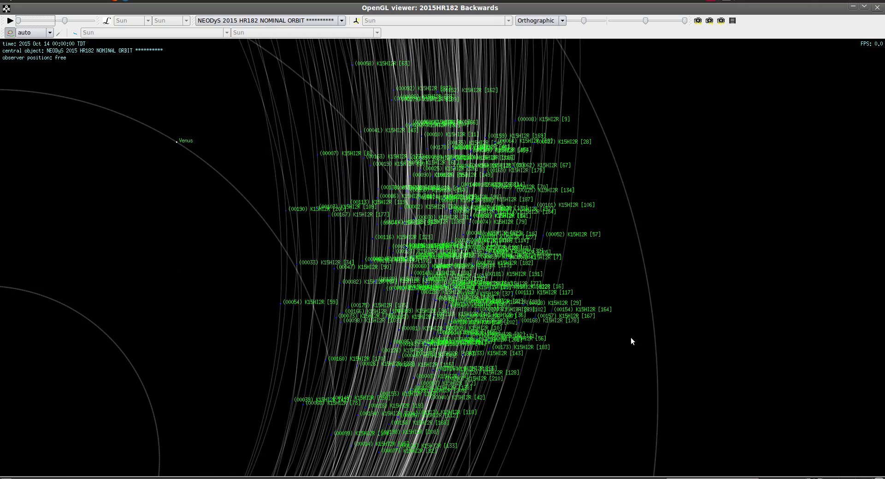
left_click_drag(634, 364, 705, 311)
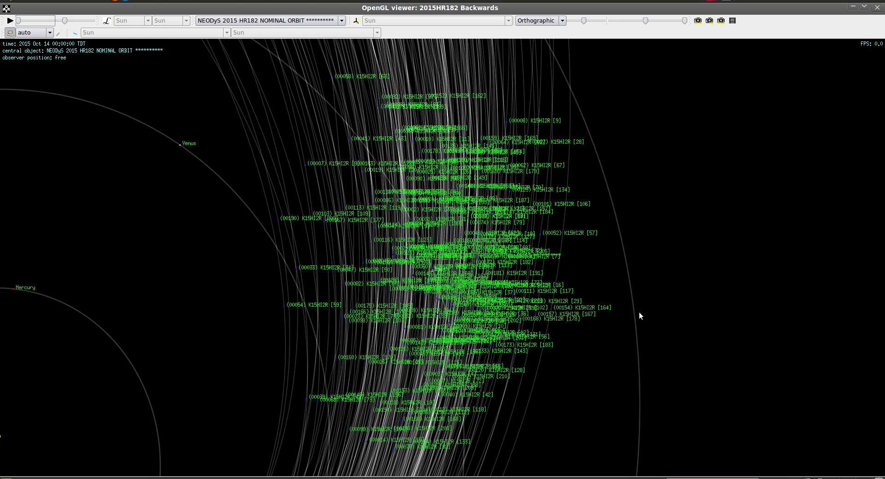
left_click_drag(636, 319, 627, 322)
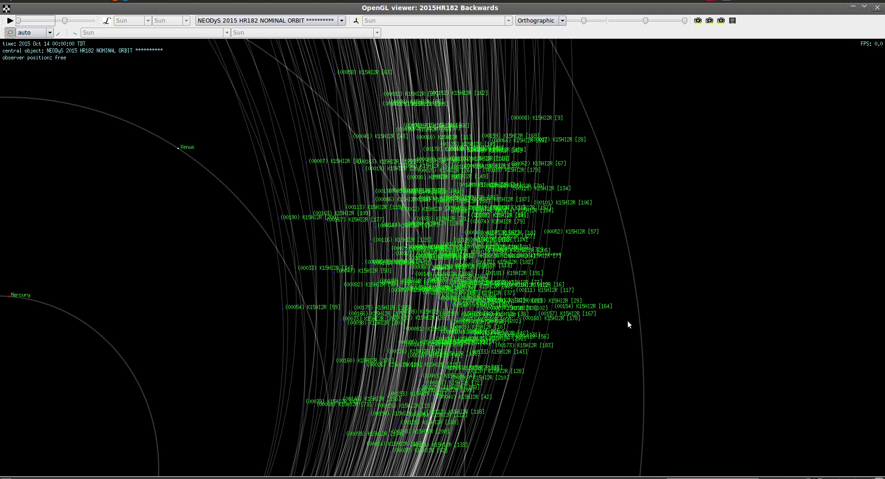